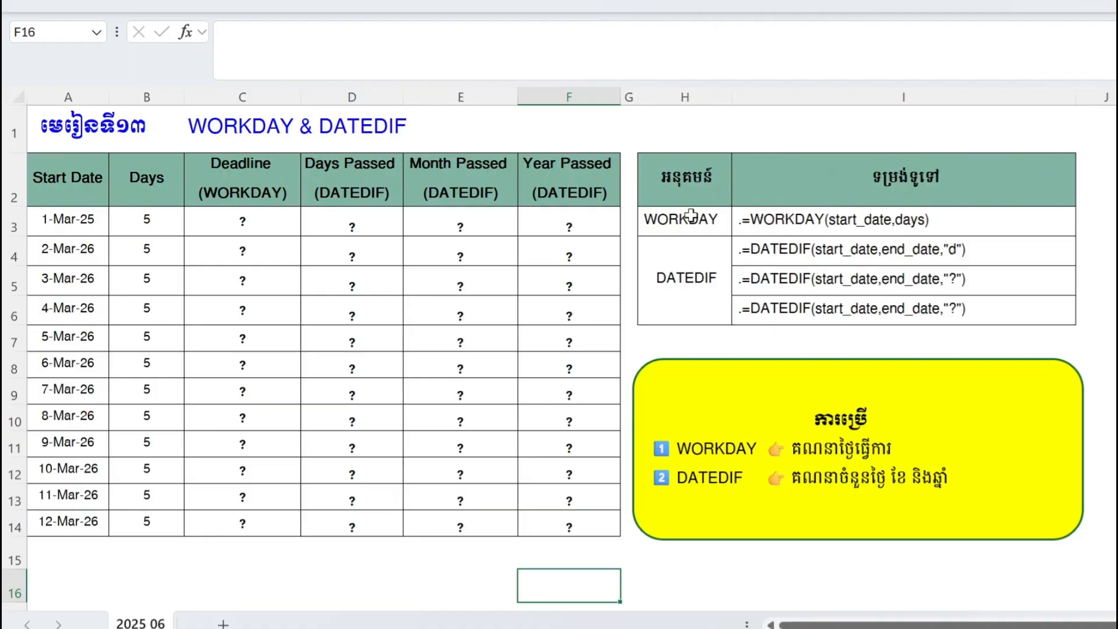
# Examine the WORKDAY syntax reference and the Start Date and Days columns that supply its arguments
pyautogui.moveTo(690, 216); pyautogui.dragTo(869, 222)
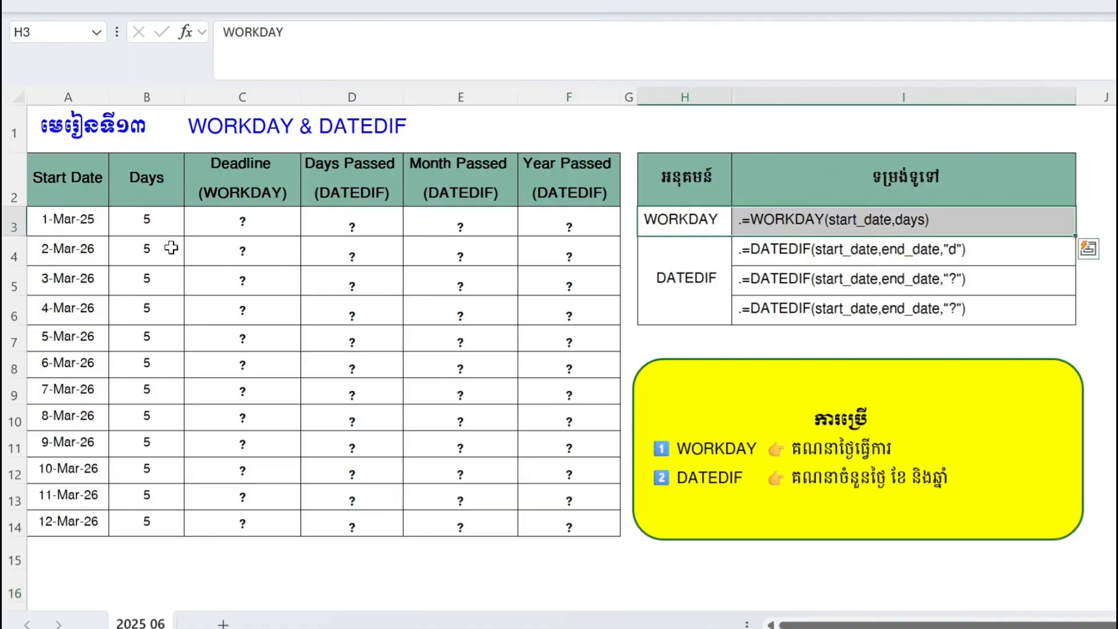
pyautogui.click(79, 216)
pyautogui.moveTo(82, 175); pyautogui.dragTo(42, 520)
pyautogui.moveTo(149, 178); pyautogui.dragTo(152, 521)
pyautogui.click(154, 256)
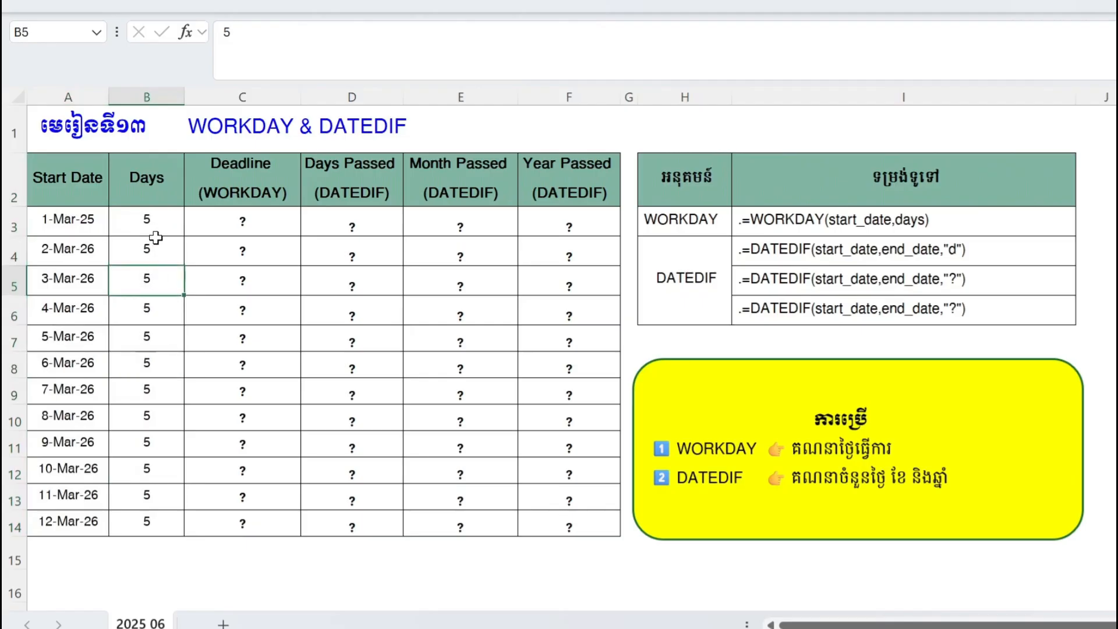
pyautogui.click(155, 220)
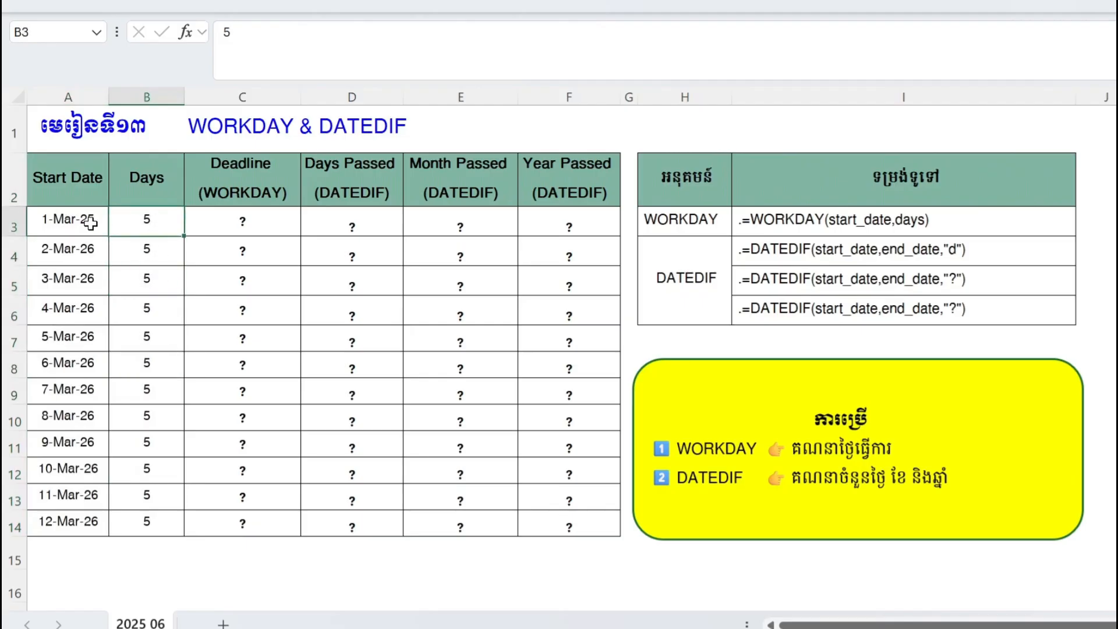
pyautogui.click(87, 220)
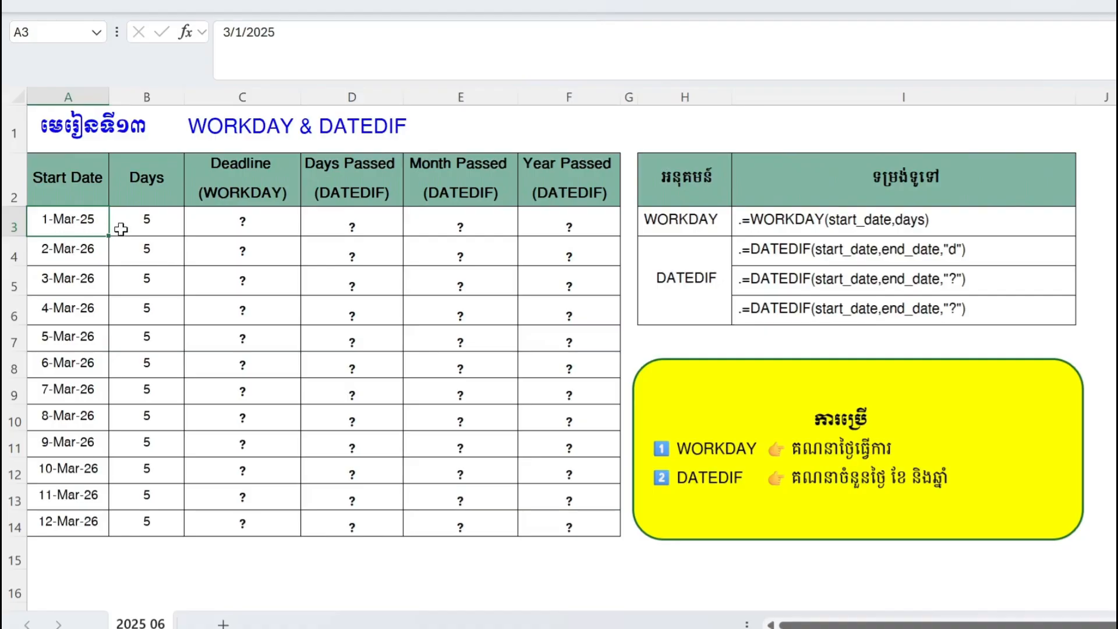
# Enter the formula =WORKDAY(A3,B3) in C3 to calculate the first row's deadline
pyautogui.click(228, 228)
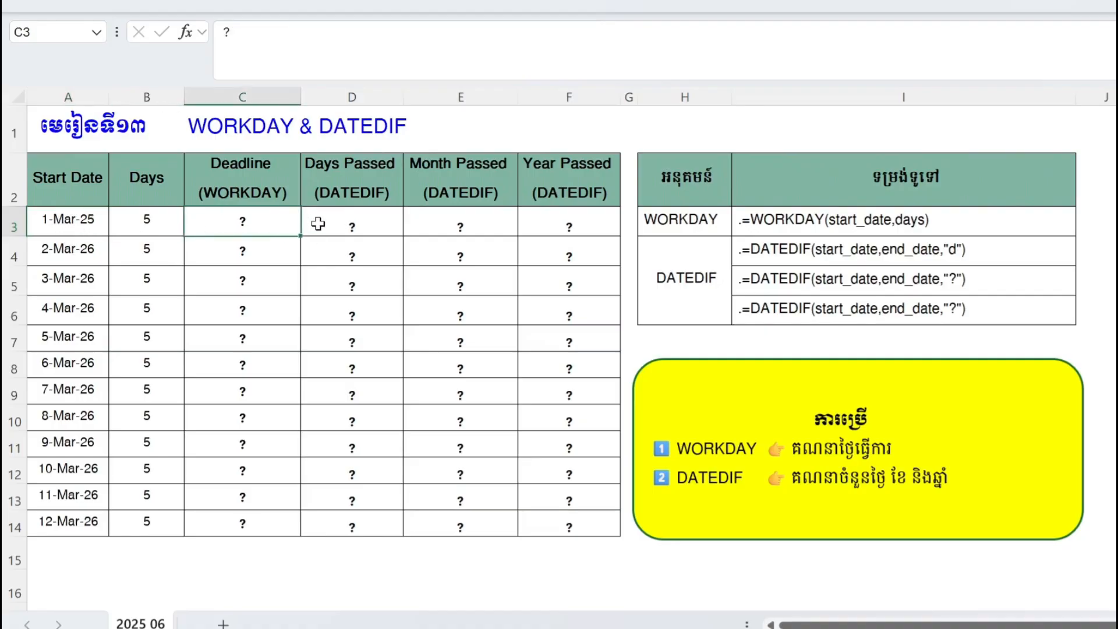
pyautogui.press('F2')
pyautogui.press('BackSpace')
pyautogui.write('=WORKING')
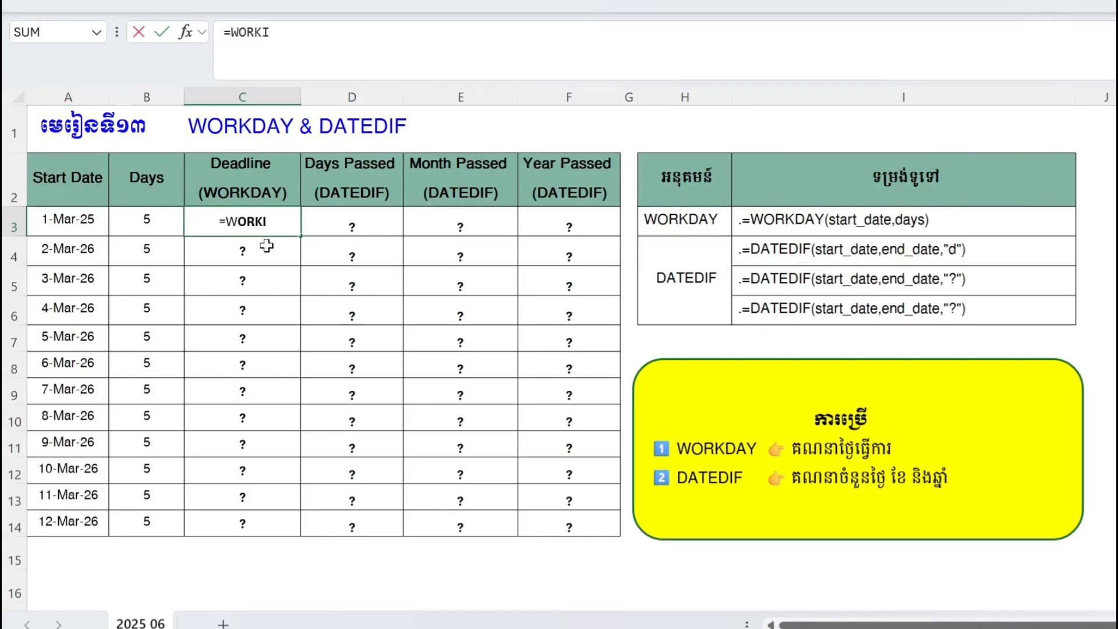
pyautogui.press('BackSpace')
pyautogui.press('BackSpace')
pyautogui.press('BackSpace')
pyautogui.write('DAY')
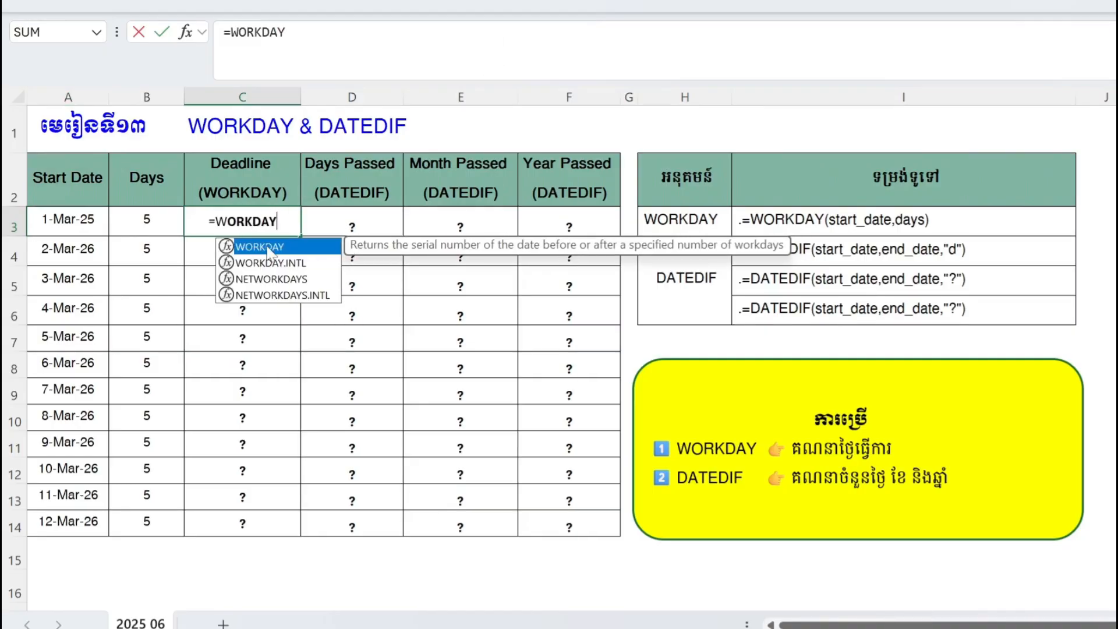
pyautogui.doubleClick(268, 247)
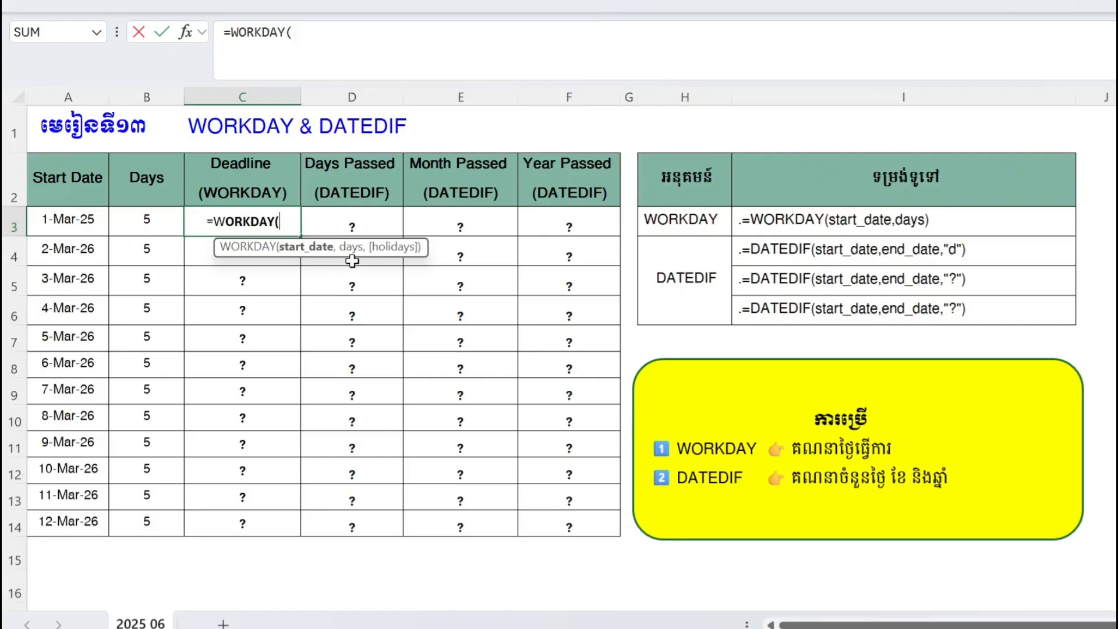
pyautogui.click(80, 217)
pyautogui.write(',')
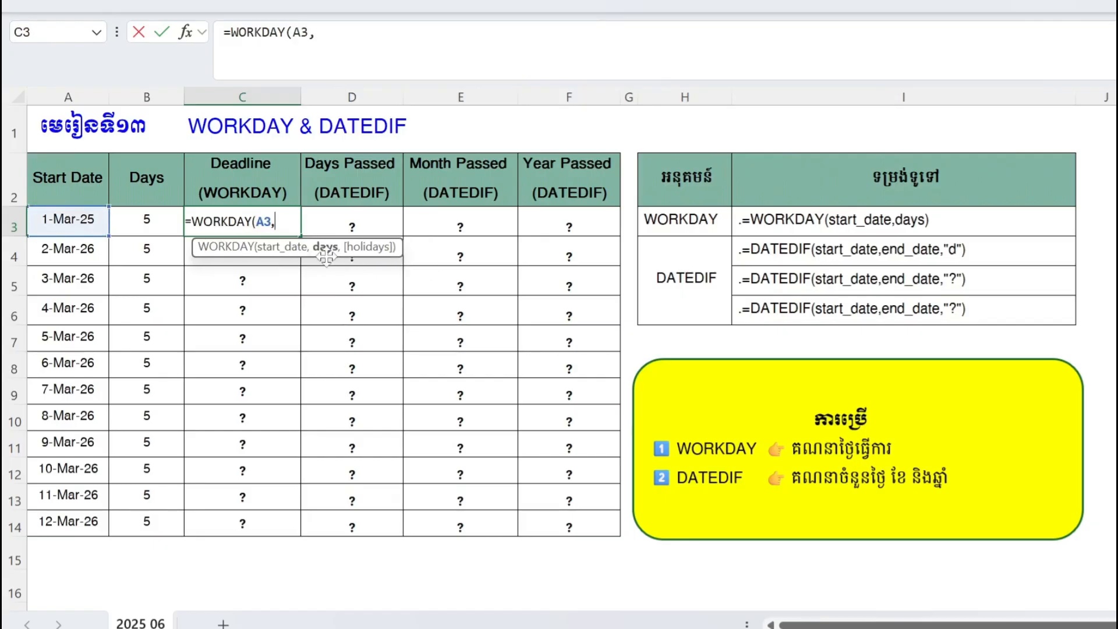
pyautogui.click(160, 220)
pyautogui.press('Return')
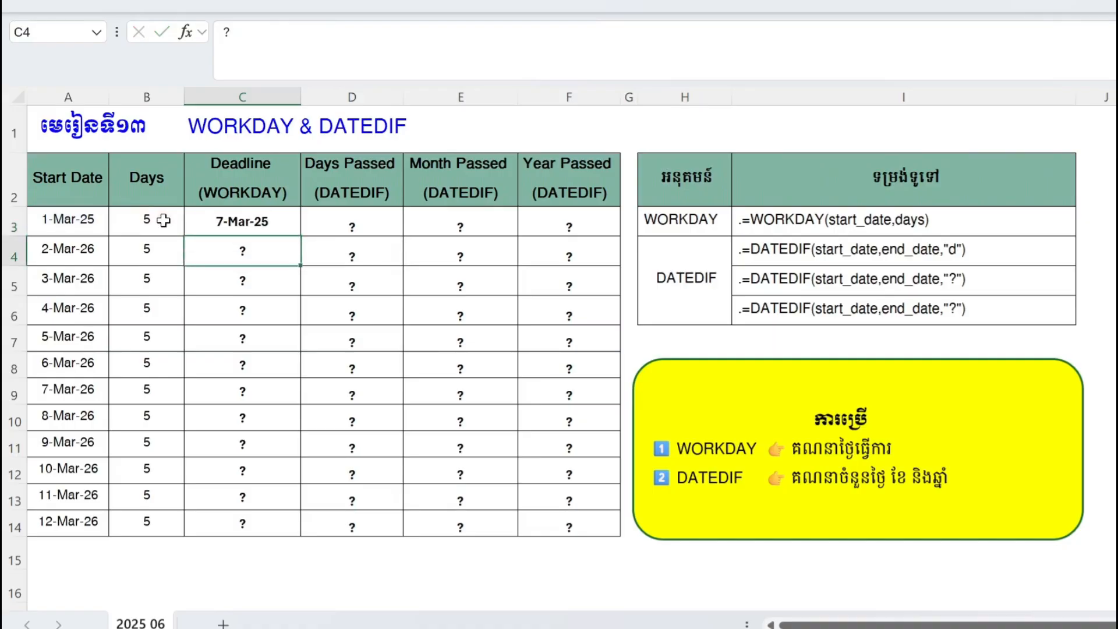
# Check the first row's start date and deadline against the system calendar for March 2025
pyautogui.click(291, 220)
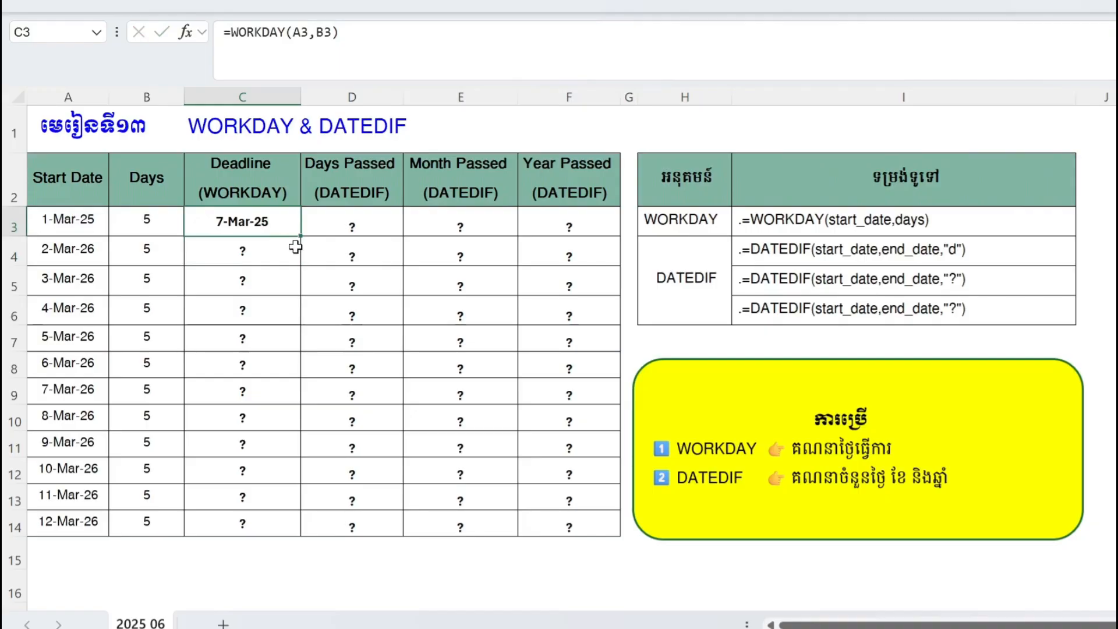
pyautogui.click(96, 233)
pyautogui.press('super+n')
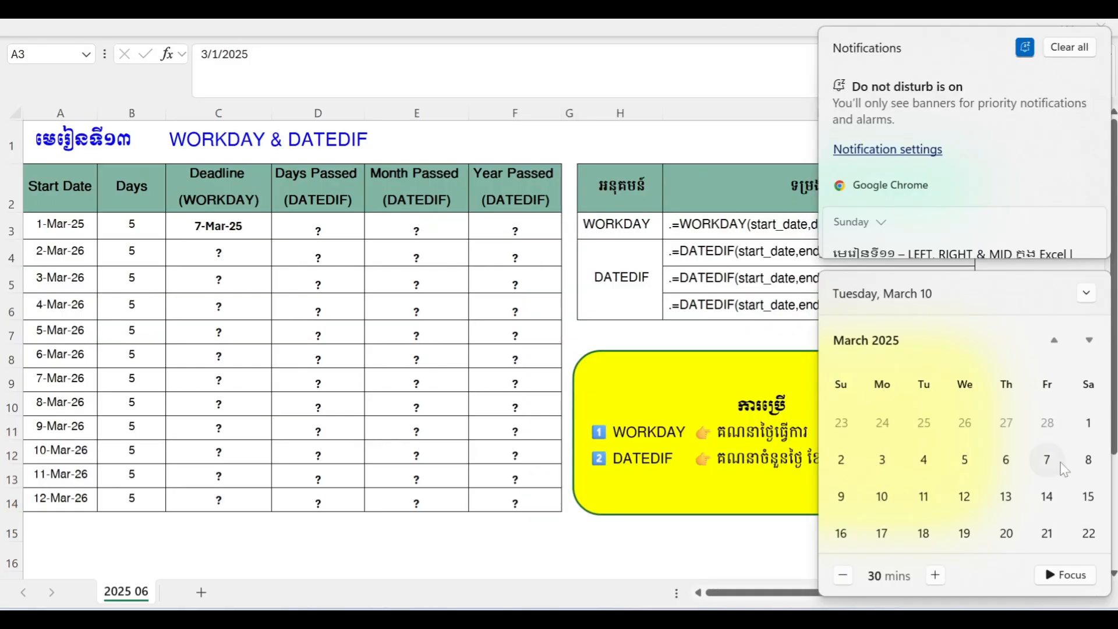
pyautogui.click(262, 230)
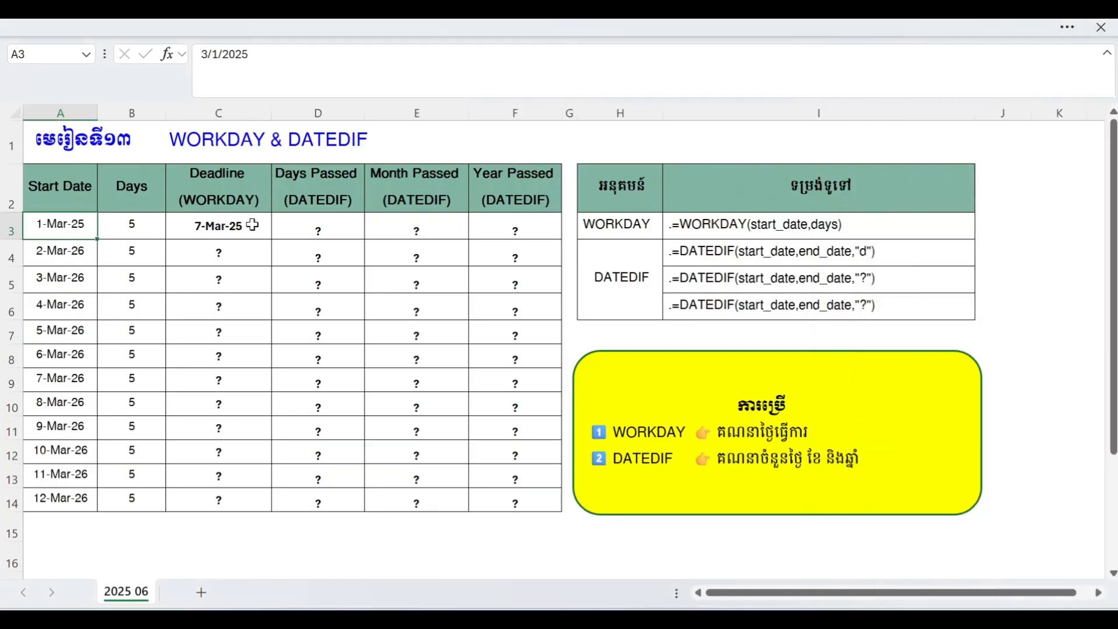
# Fill the WORKDAY formula from C3 down to C14
pyautogui.click(265, 234)
pyautogui.moveTo(271, 239); pyautogui.dragTo(271, 503)
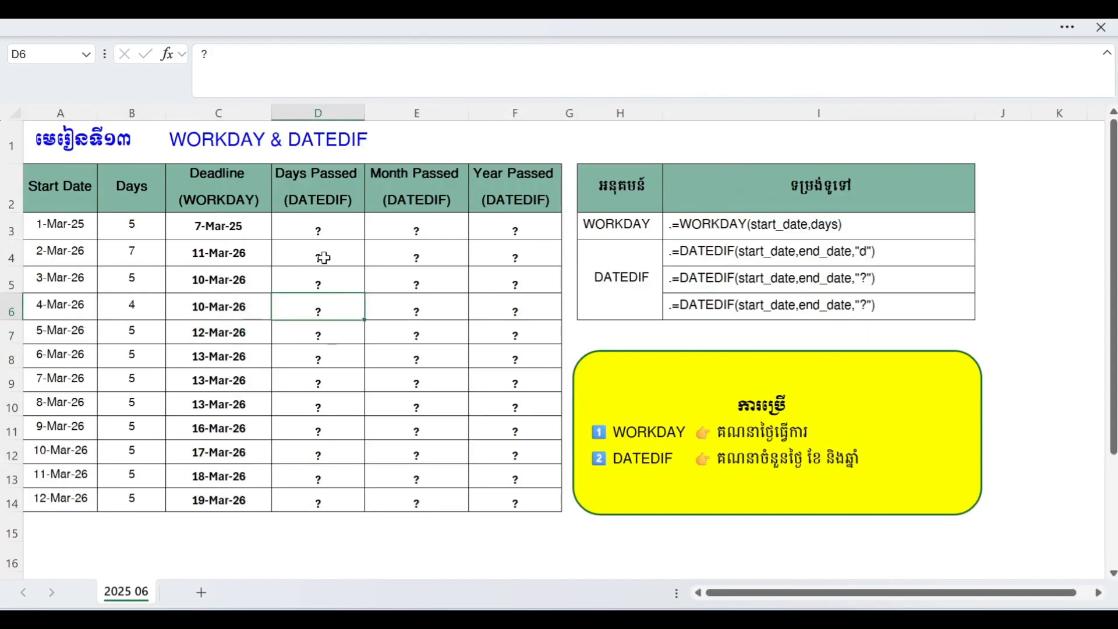
# Enter the formula =DATEDIF(A3,C3,"d") in D3 to calculate the days between start date and deadline
pyautogui.click(317, 211)
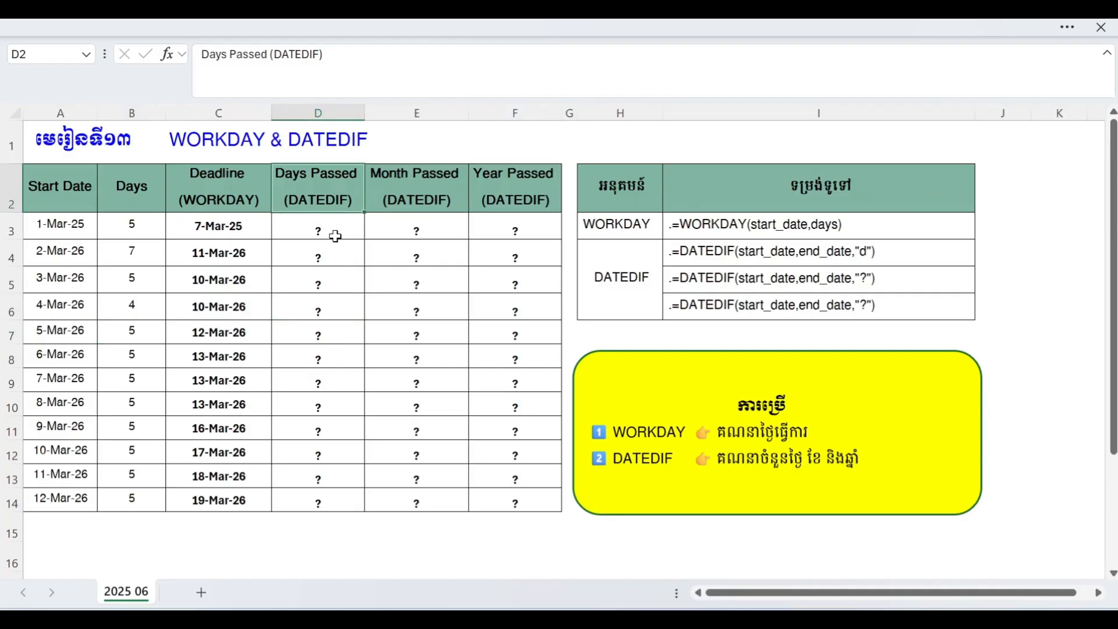
pyautogui.click(336, 234)
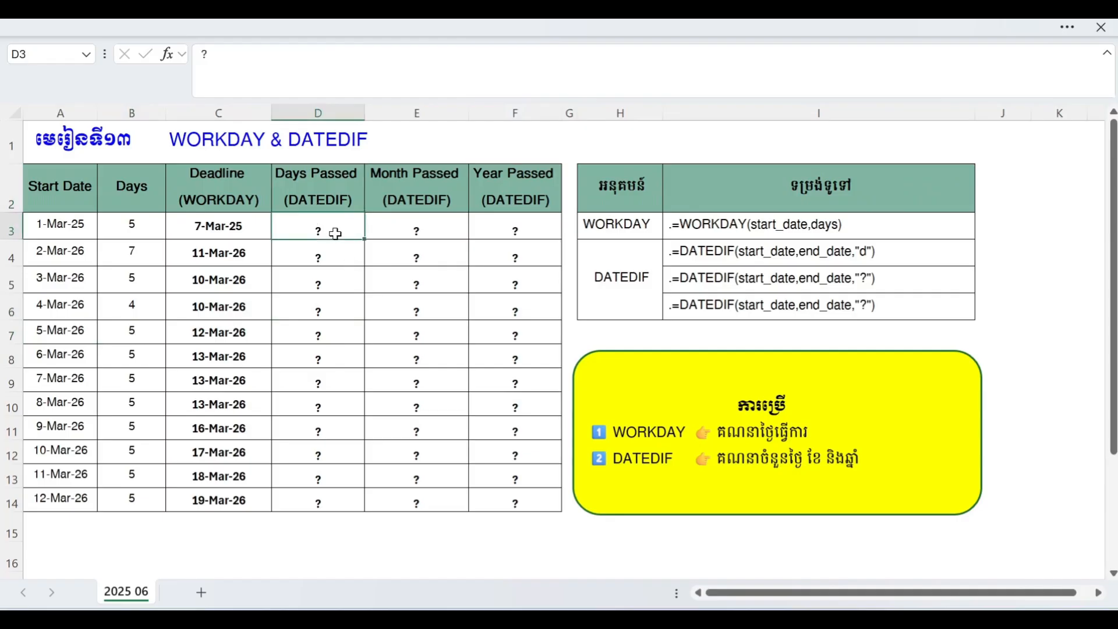
pyautogui.click(336, 261)
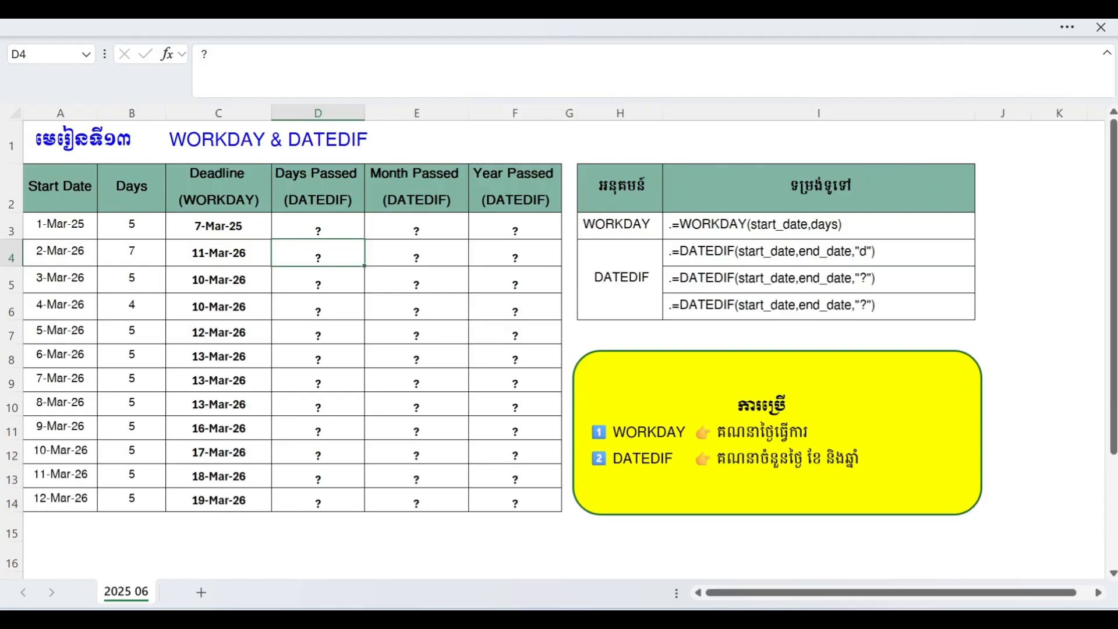
pyautogui.click(325, 228)
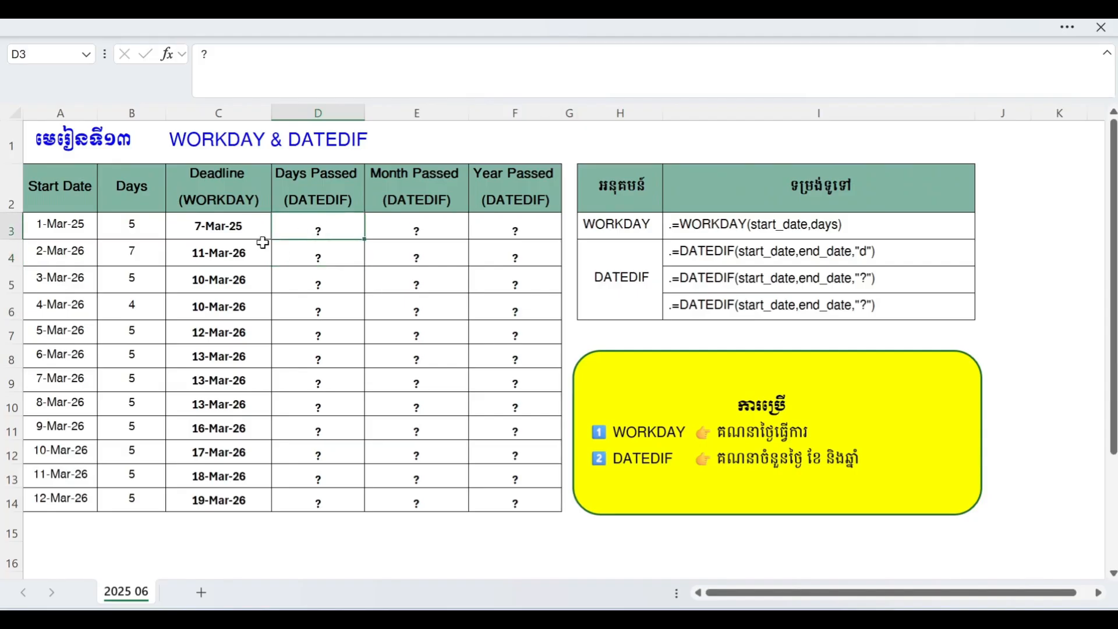
pyautogui.write('=DATE')
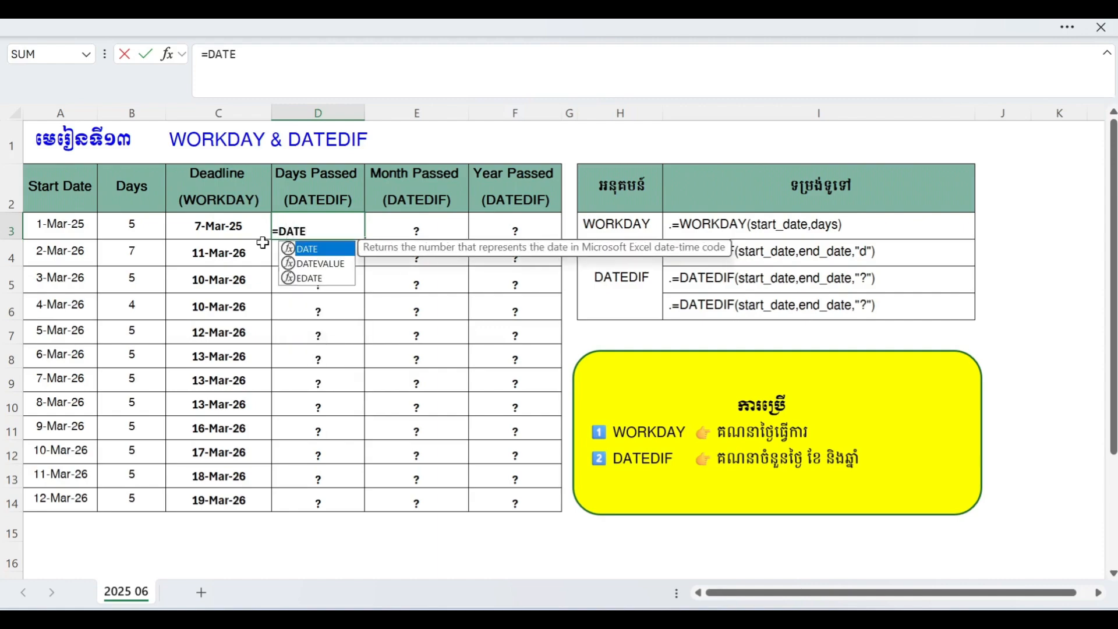
pyautogui.write('D')
pyautogui.press('BackSpace')
pyautogui.write('D')
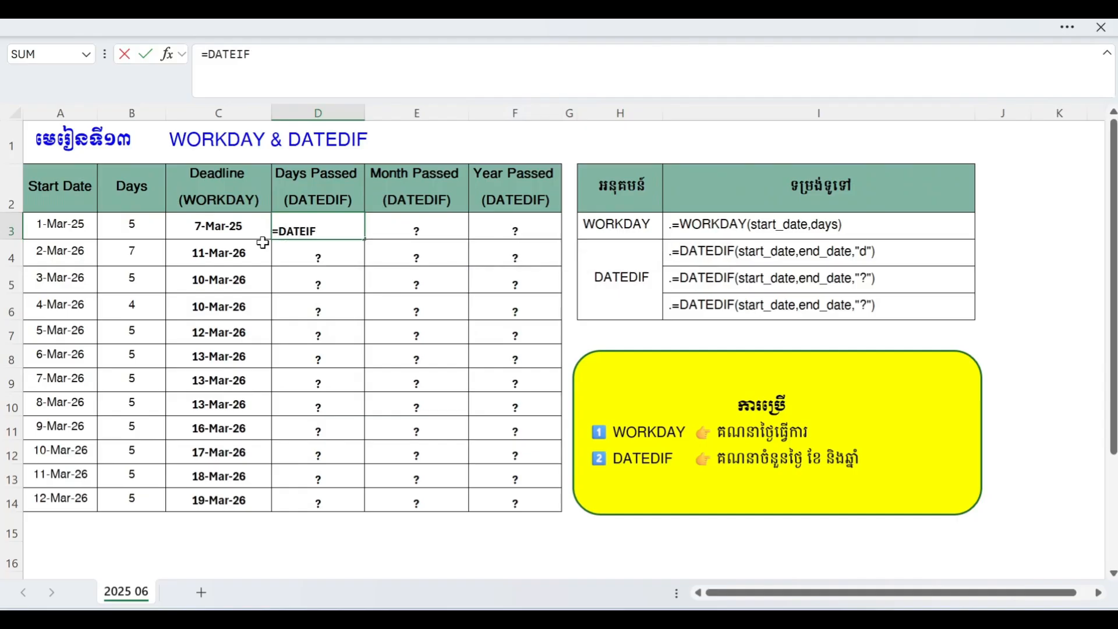
pyautogui.press('BackSpace')
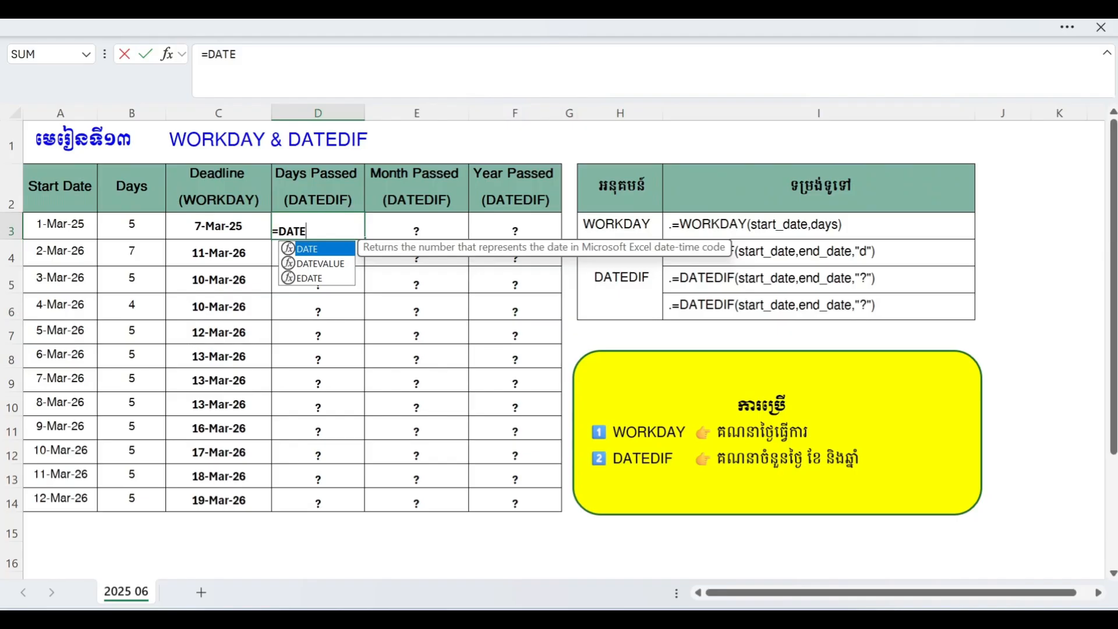
pyautogui.write('DIF')
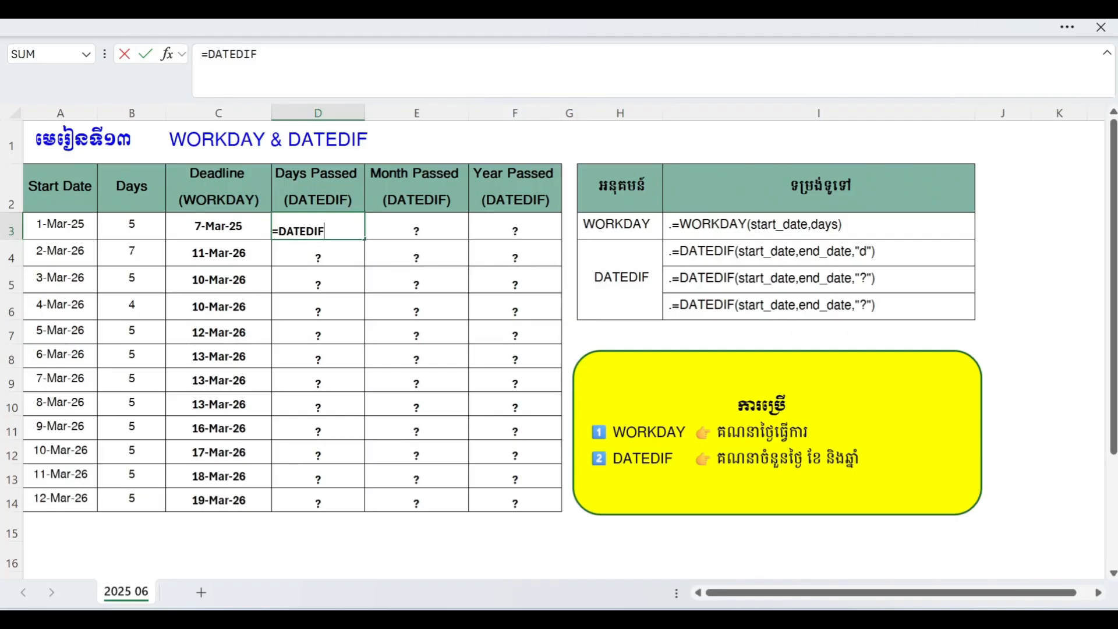
pyautogui.write('(')
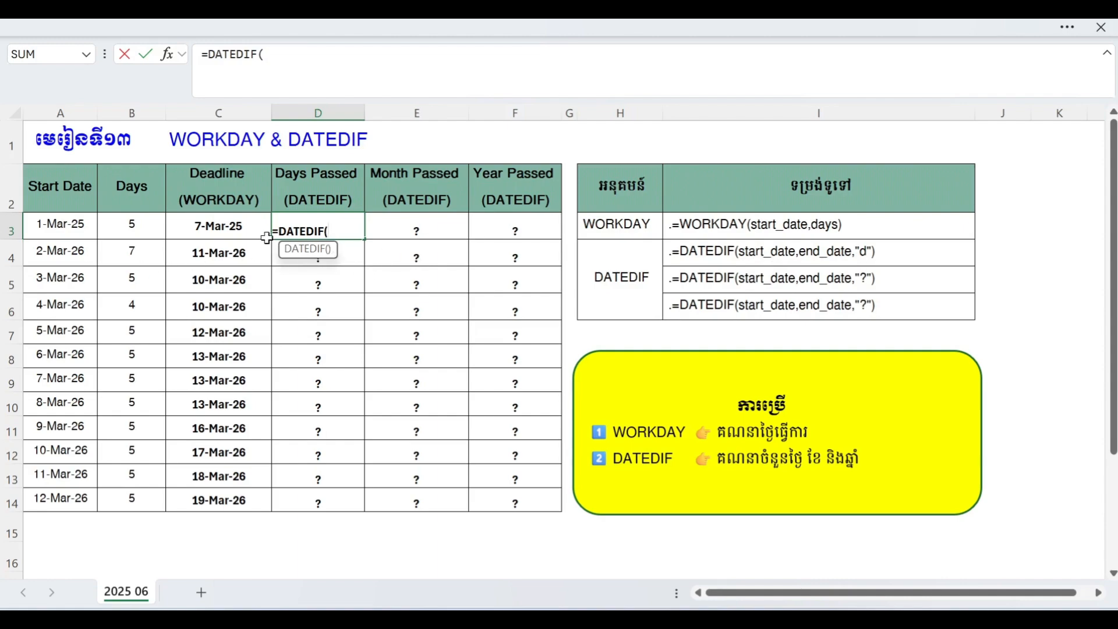
pyautogui.click(79, 224)
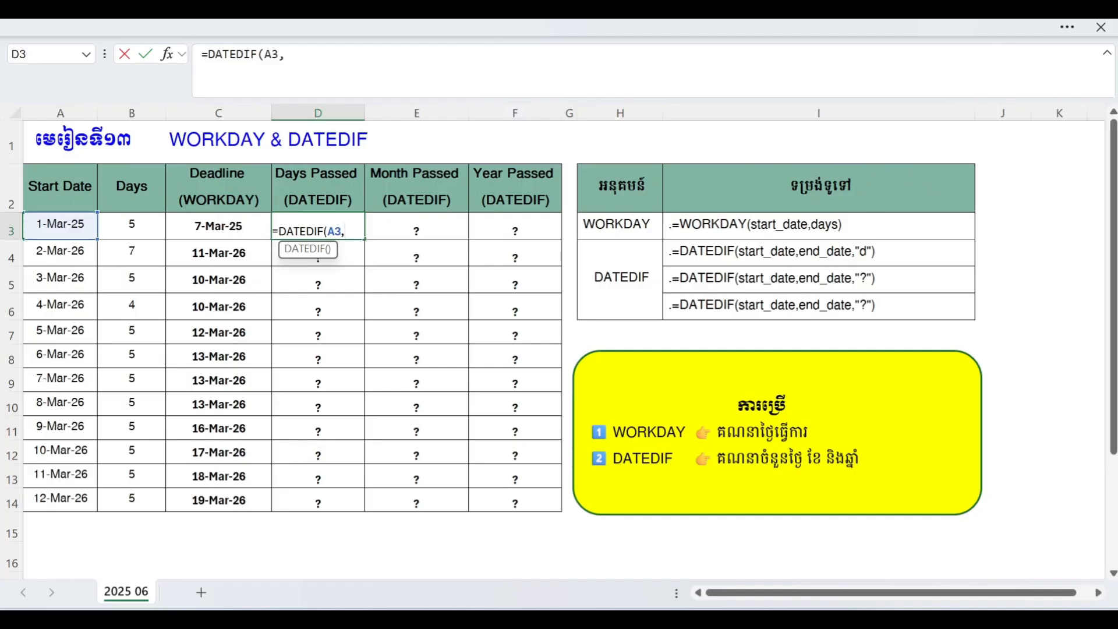
pyautogui.click(241, 220)
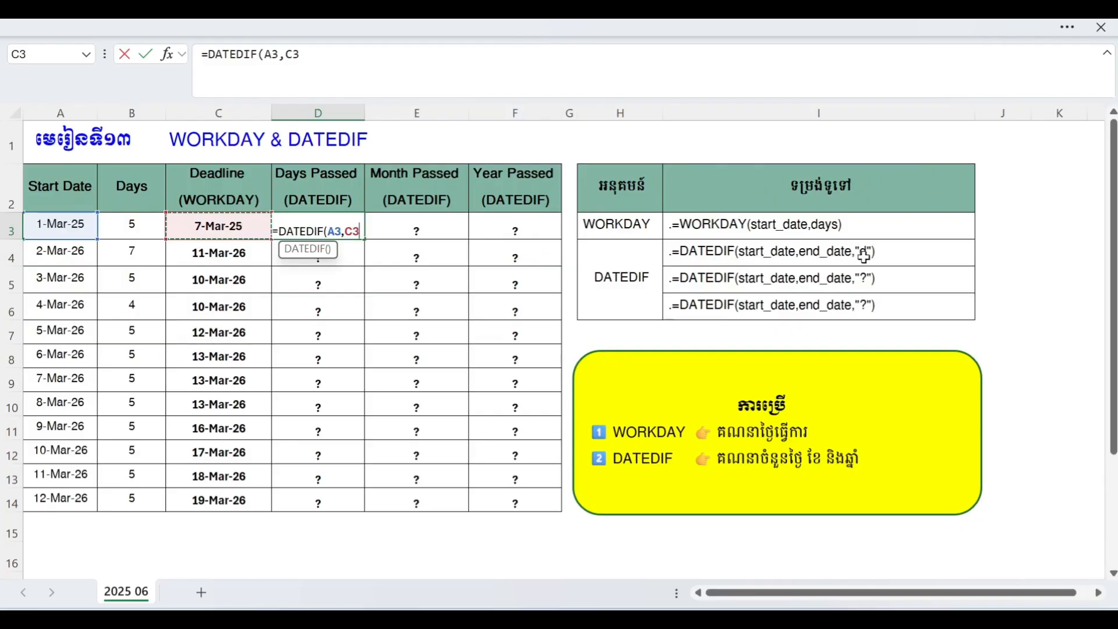
pyautogui.write(',"d')
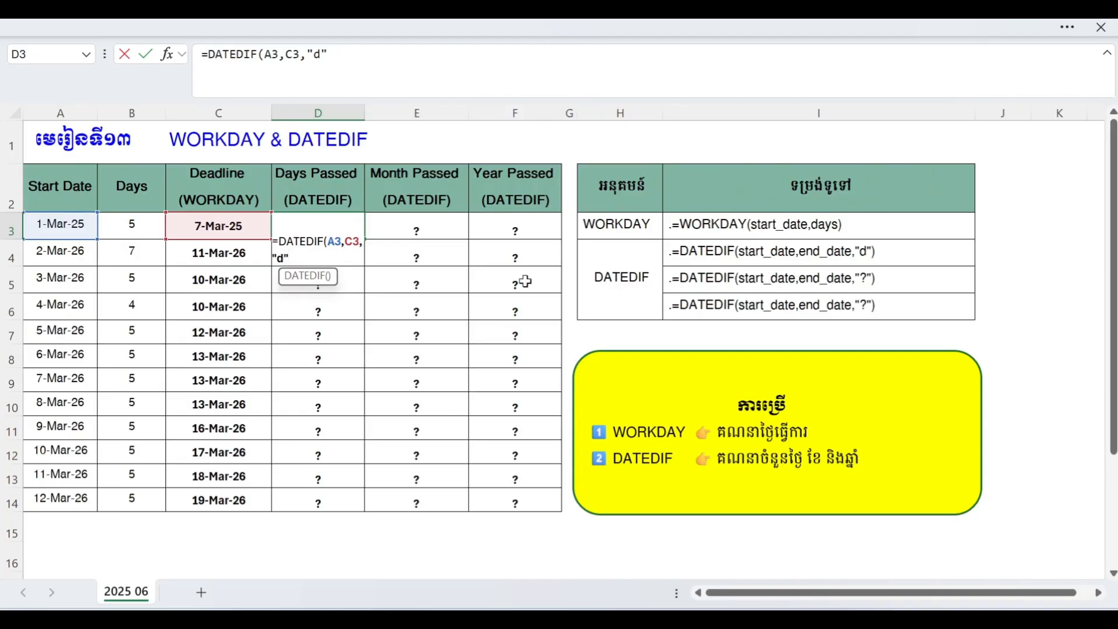
pyautogui.write(')')
pyautogui.press('Return')
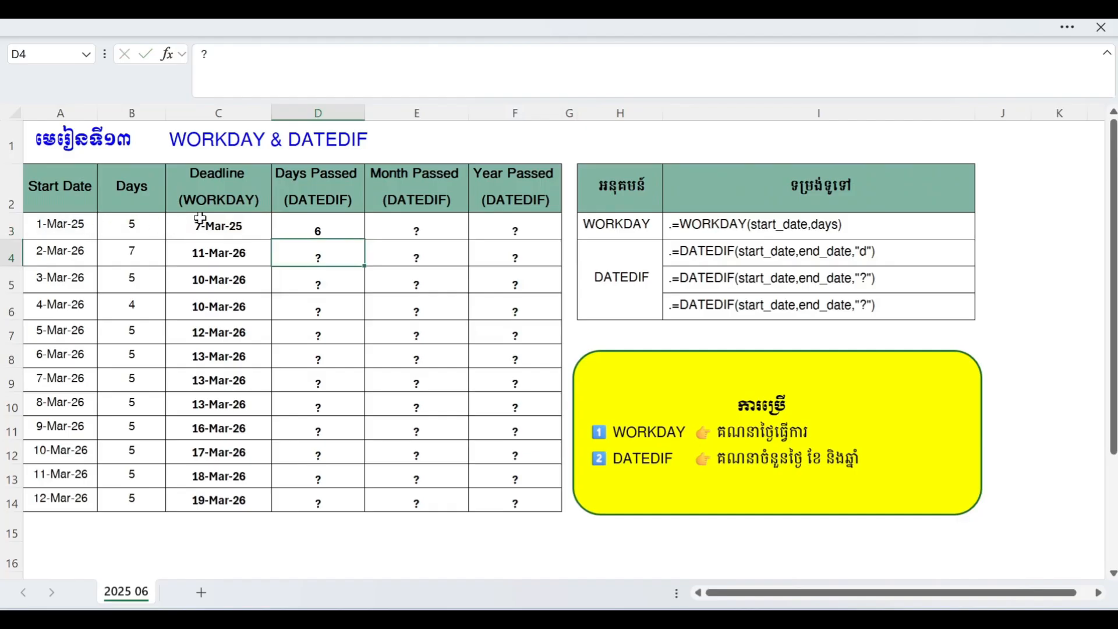
# Fill the DATEDIF days formula from D3 down to D14
pyautogui.click(347, 226)
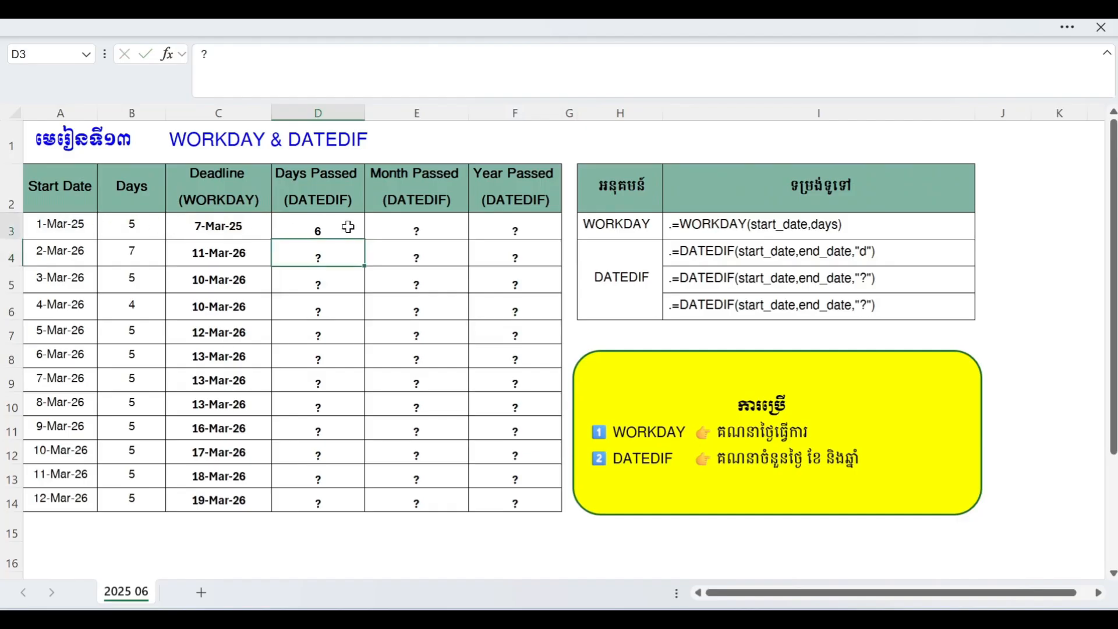
pyautogui.moveTo(362, 236); pyautogui.dragTo(358, 508)
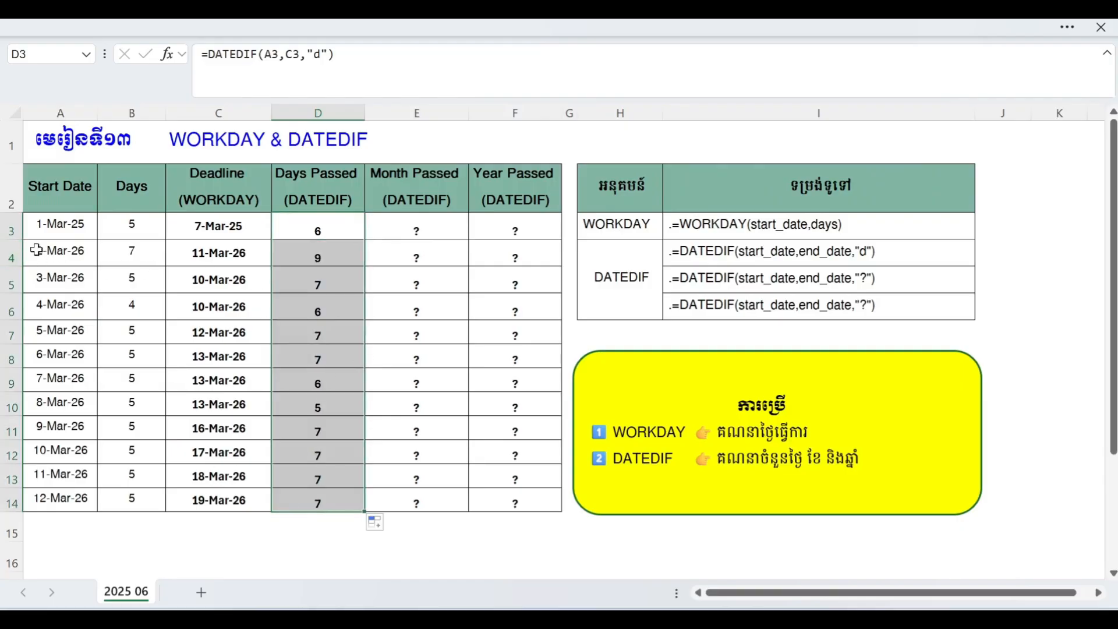
pyautogui.click(385, 296)
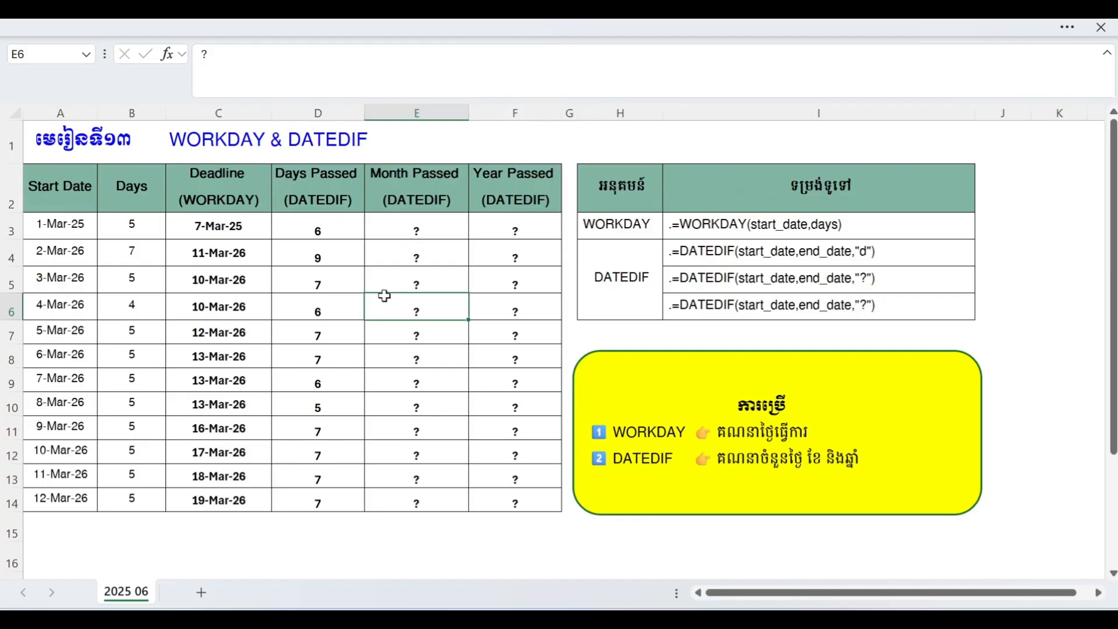
pyautogui.click(354, 284)
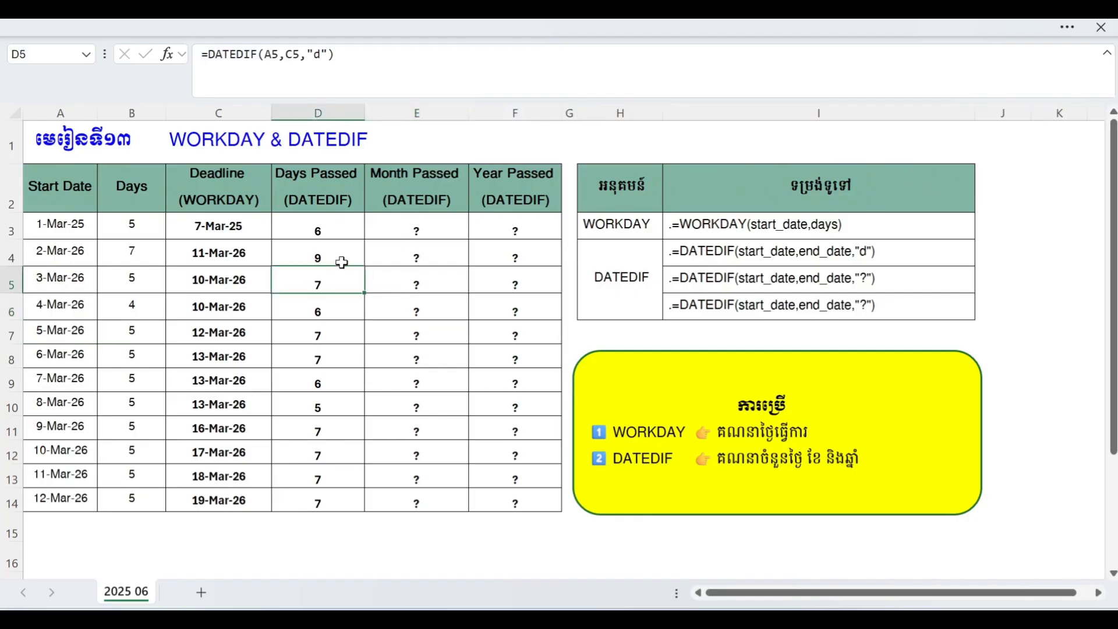
# Clear the Days Passed cells D3 to D14
pyautogui.moveTo(328, 226); pyautogui.dragTo(341, 498)
pyautogui.press('Delete')
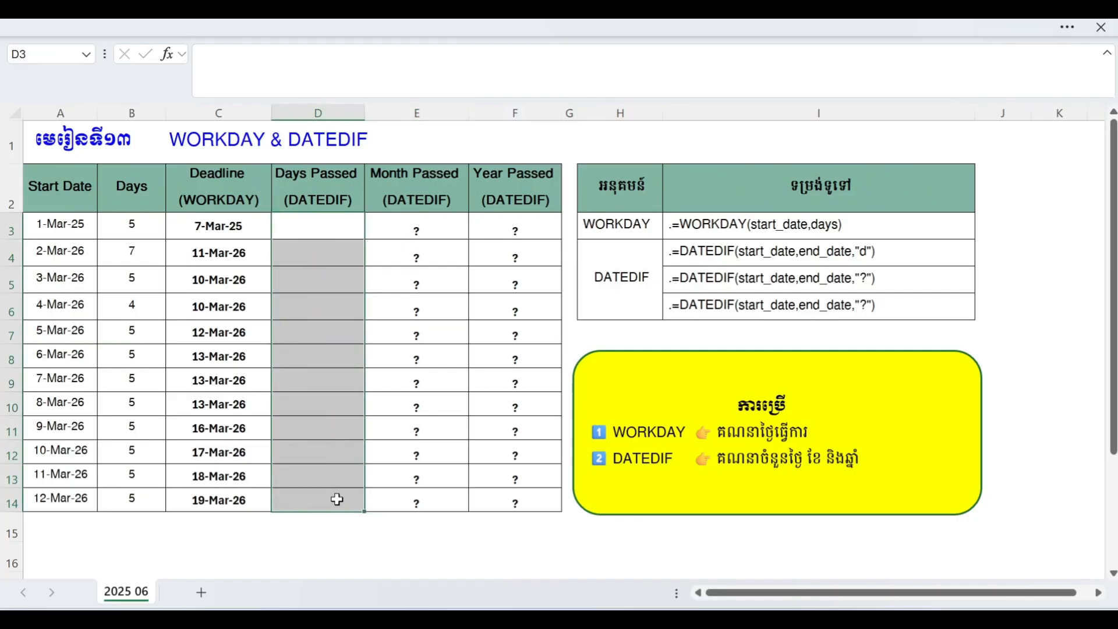
pyautogui.click(334, 379)
pyautogui.click(328, 248)
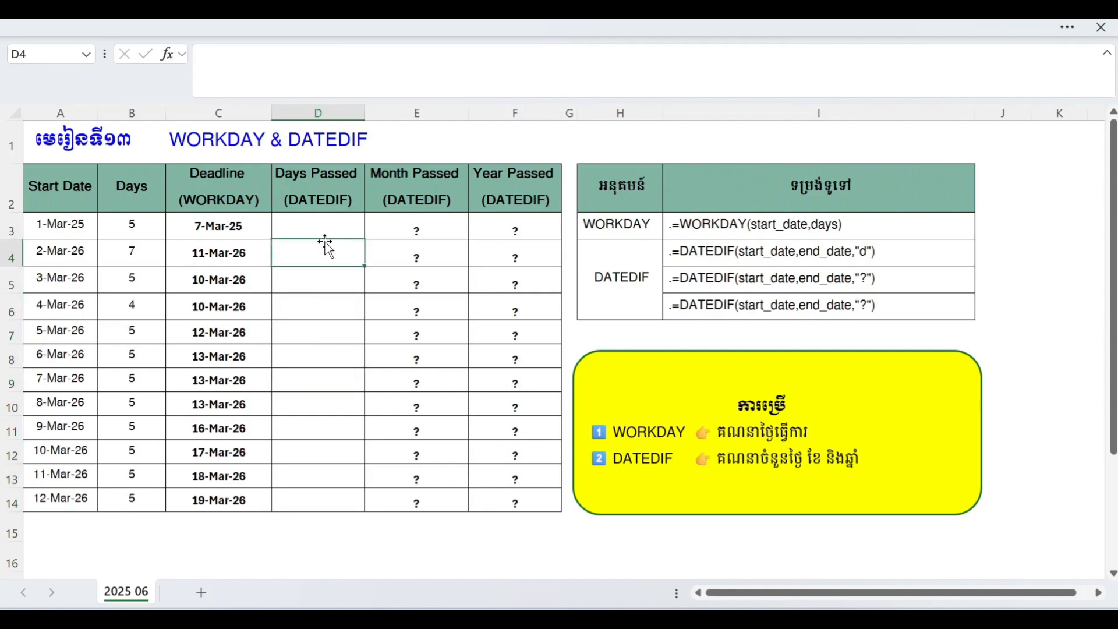
# Enter the formula =DATEDIF(A3,TODAY(),"d") in D3 to calculate the days from the start date to today
pyautogui.click(300, 222)
pyautogui.write('=D')
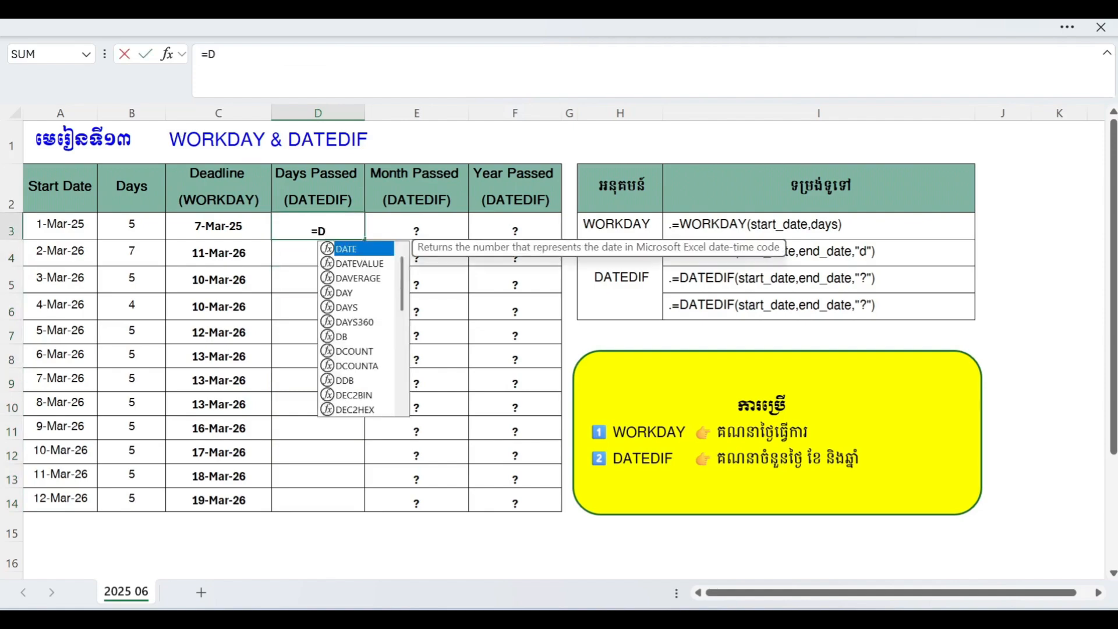
pyautogui.write('ATED')
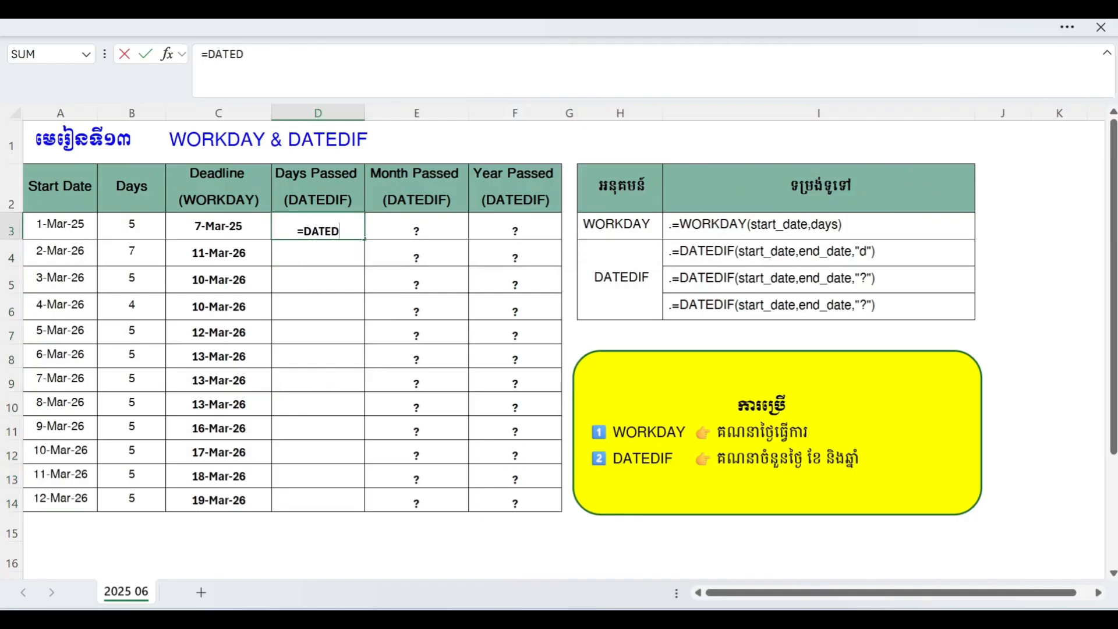
pyautogui.write('IF(')
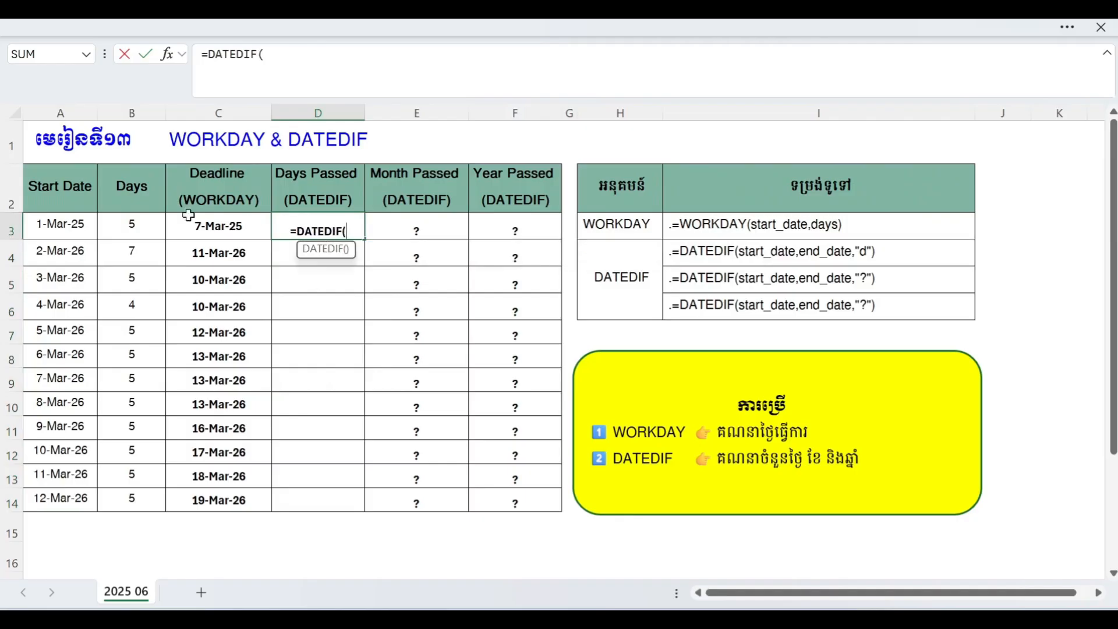
pyautogui.click(64, 224)
pyautogui.write(',')
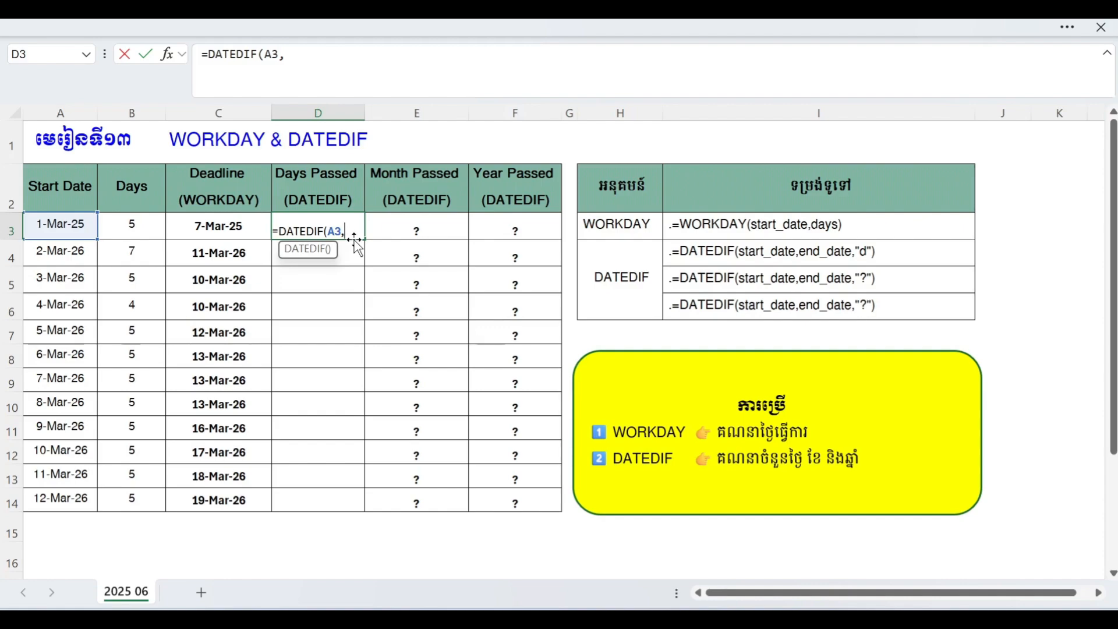
pyautogui.write('TODA')
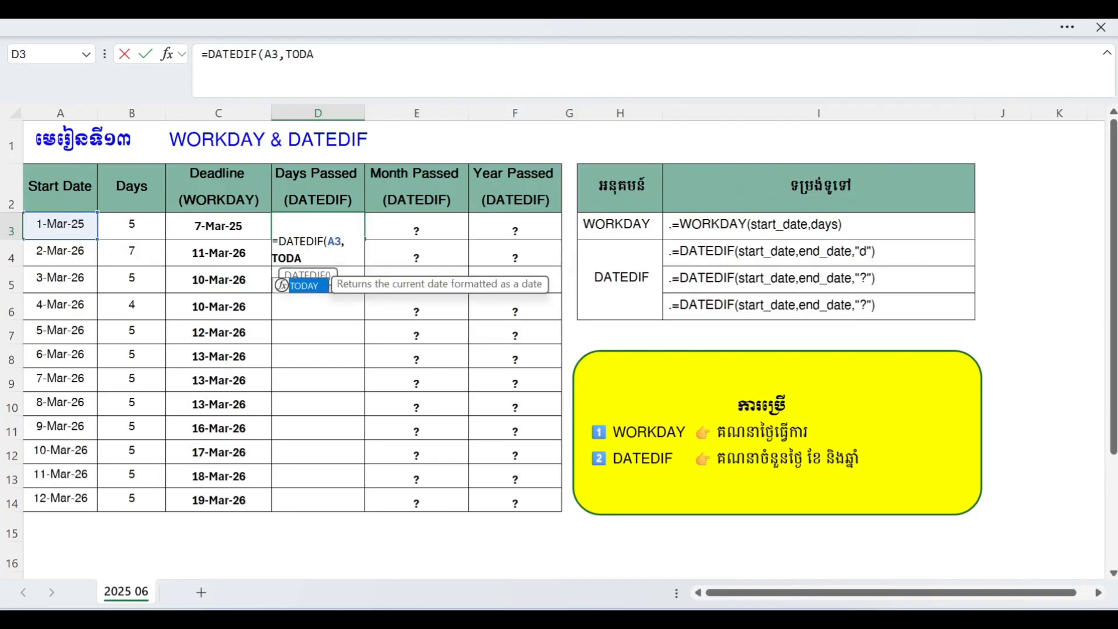
pyautogui.write('Y')
pyautogui.write('(),"d')
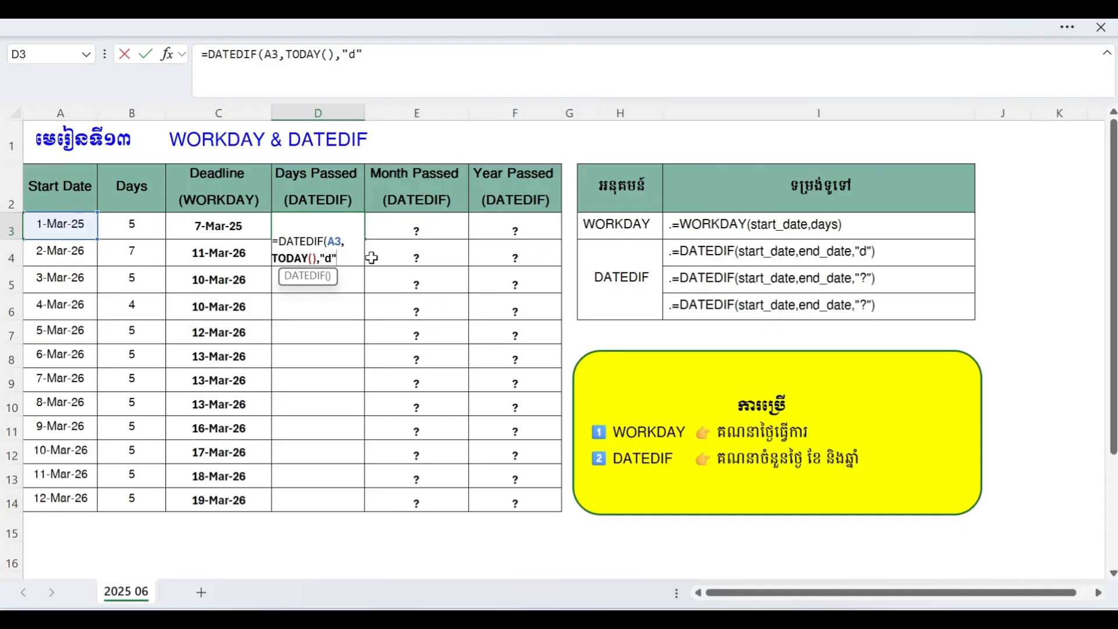
pyautogui.write(')')
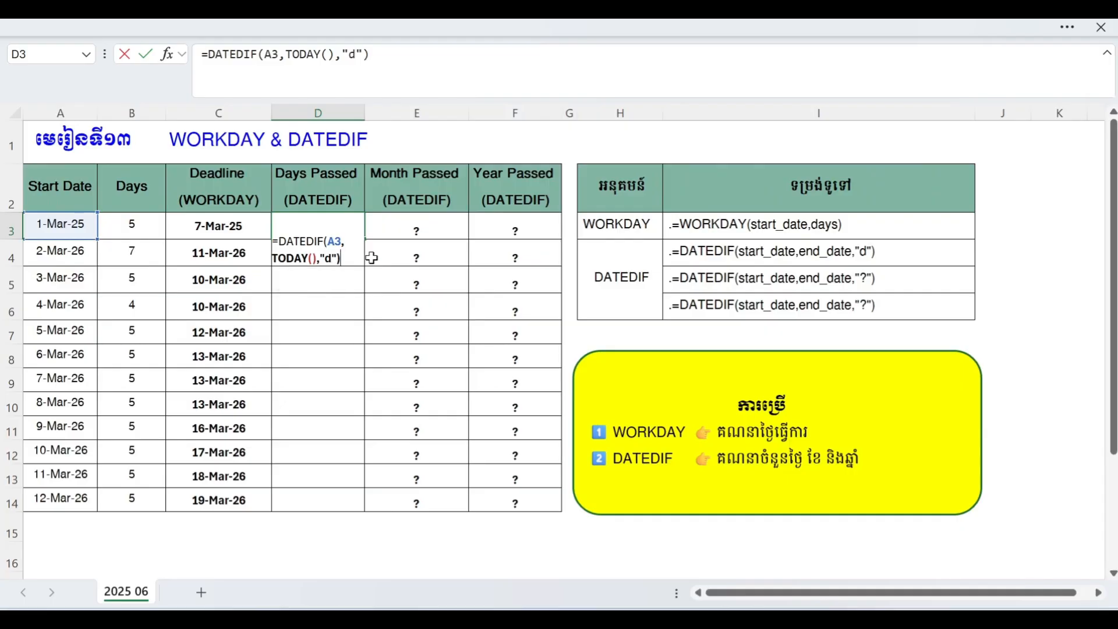
pyautogui.press('Return')
# Fill the TODAY-based days formula from D3 down to D14
pyautogui.click(344, 228)
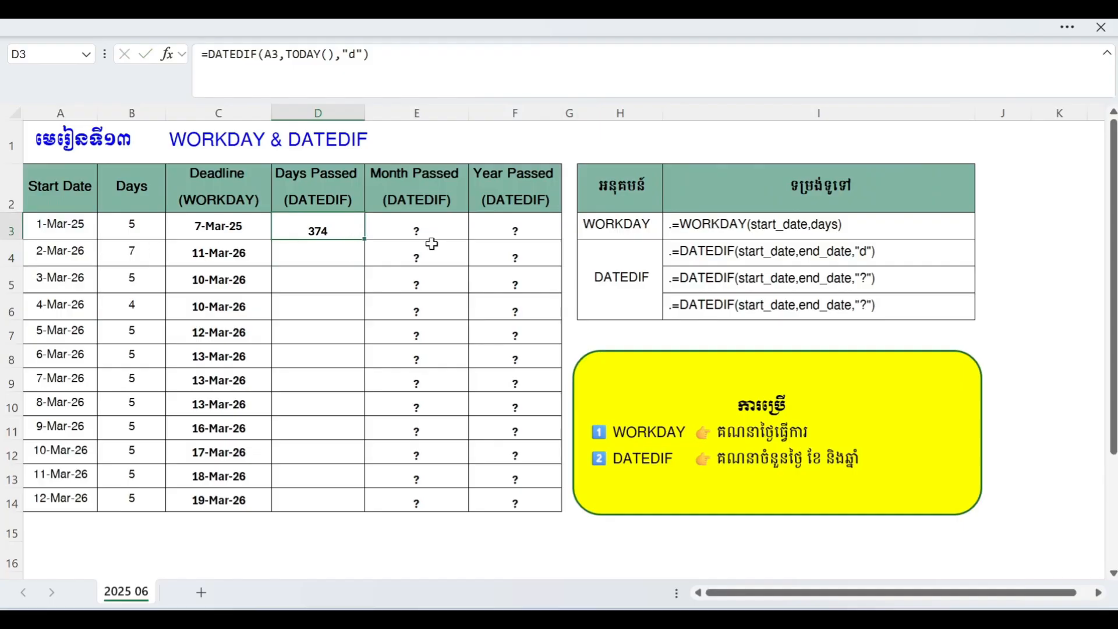
pyautogui.moveTo(364, 251); pyautogui.dragTo(367, 508)
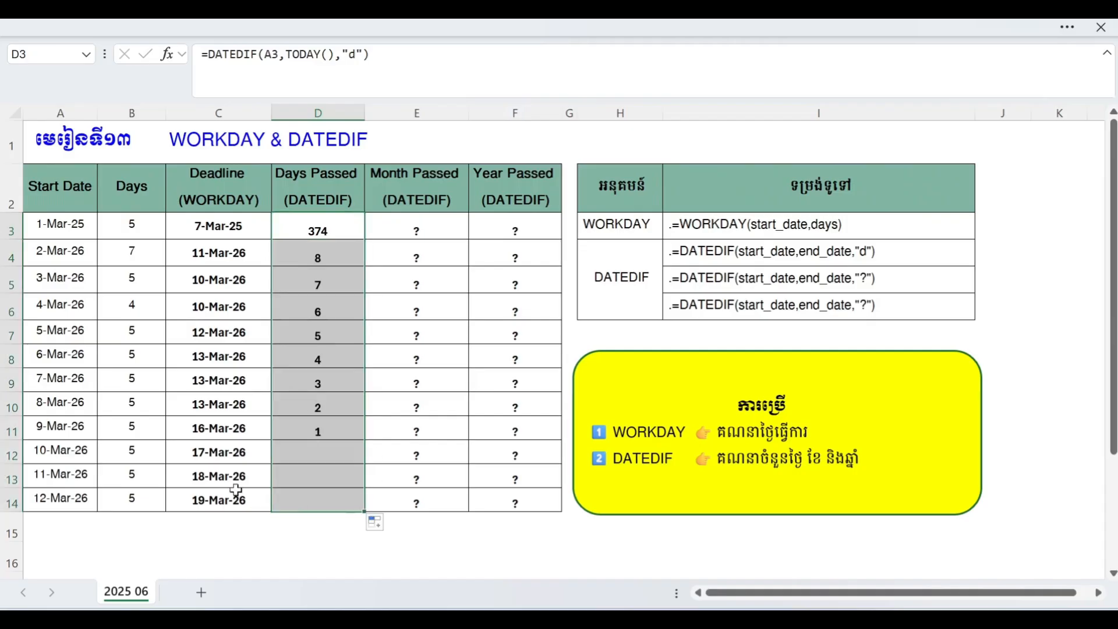
# Examine the Days Passed formulas and compare the start dates in rows 12 to 14 with today's date
pyautogui.doubleClick(332, 479)
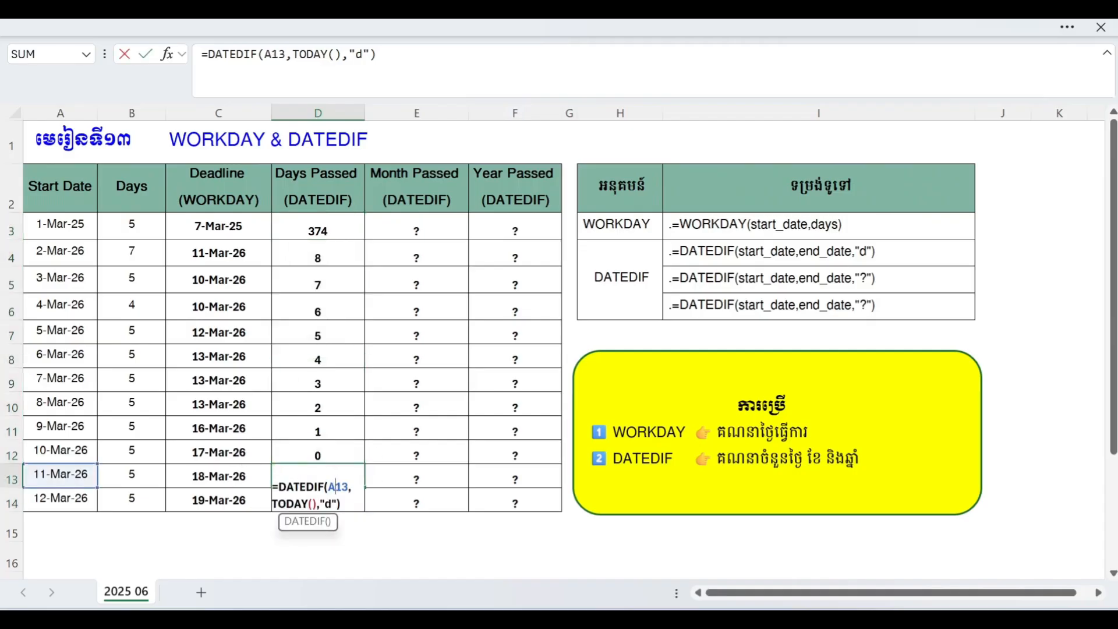
pyautogui.press('Return')
pyautogui.click(354, 250)
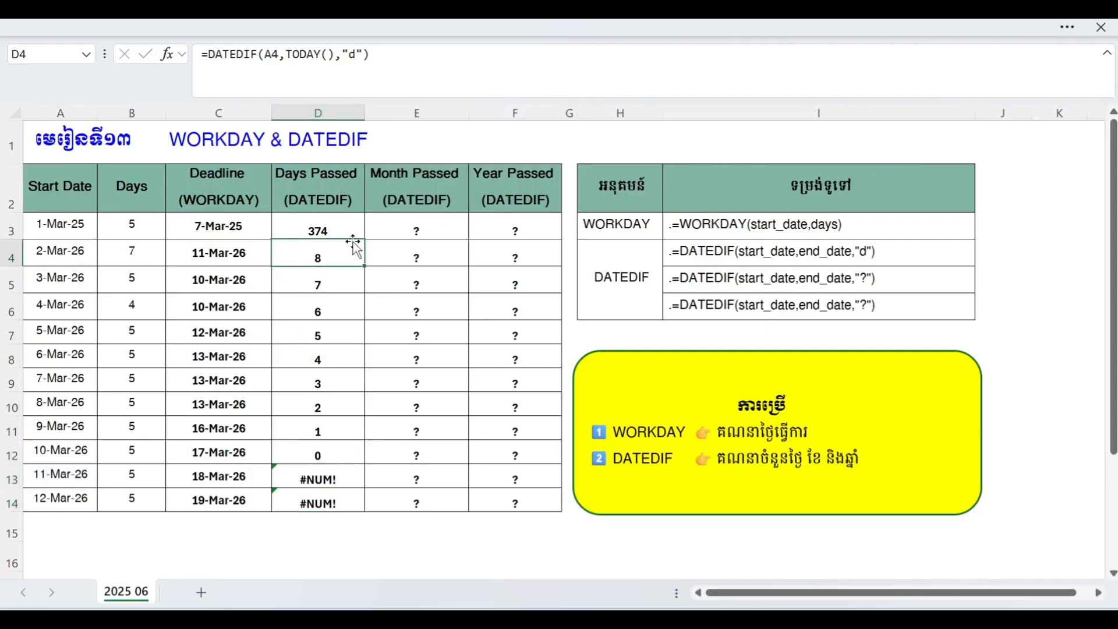
pyautogui.click(343, 230)
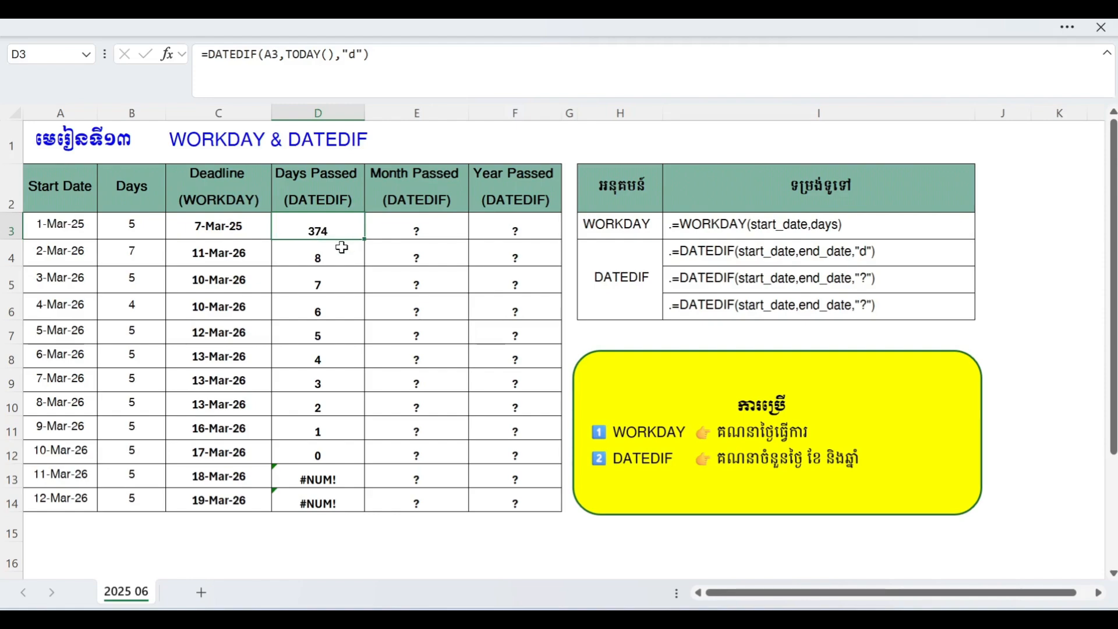
pyautogui.click(341, 250)
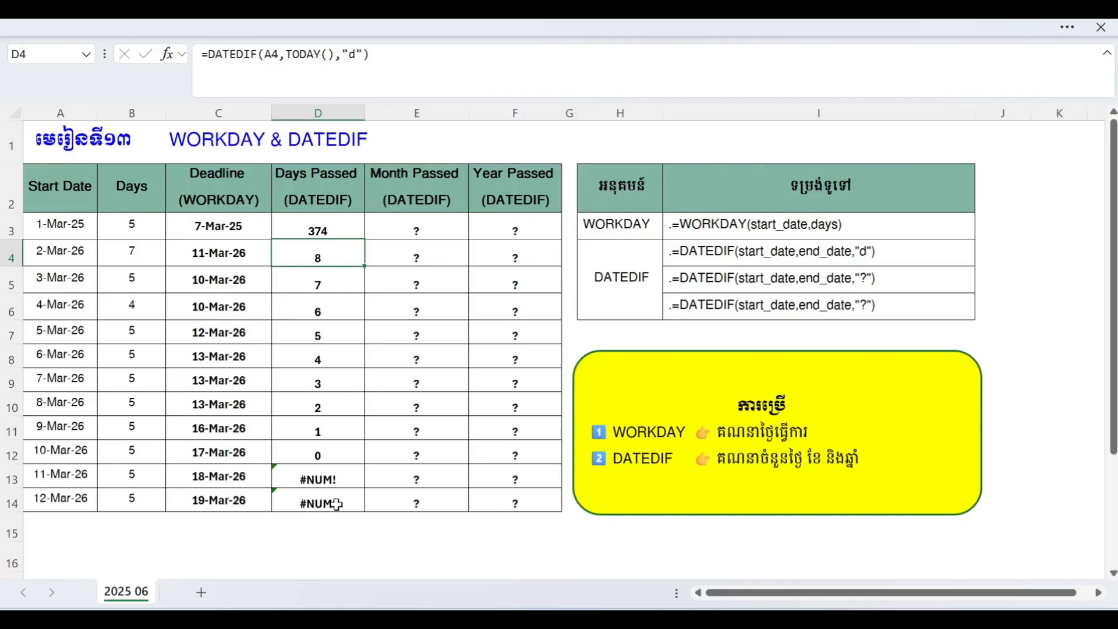
pyautogui.click(64, 475)
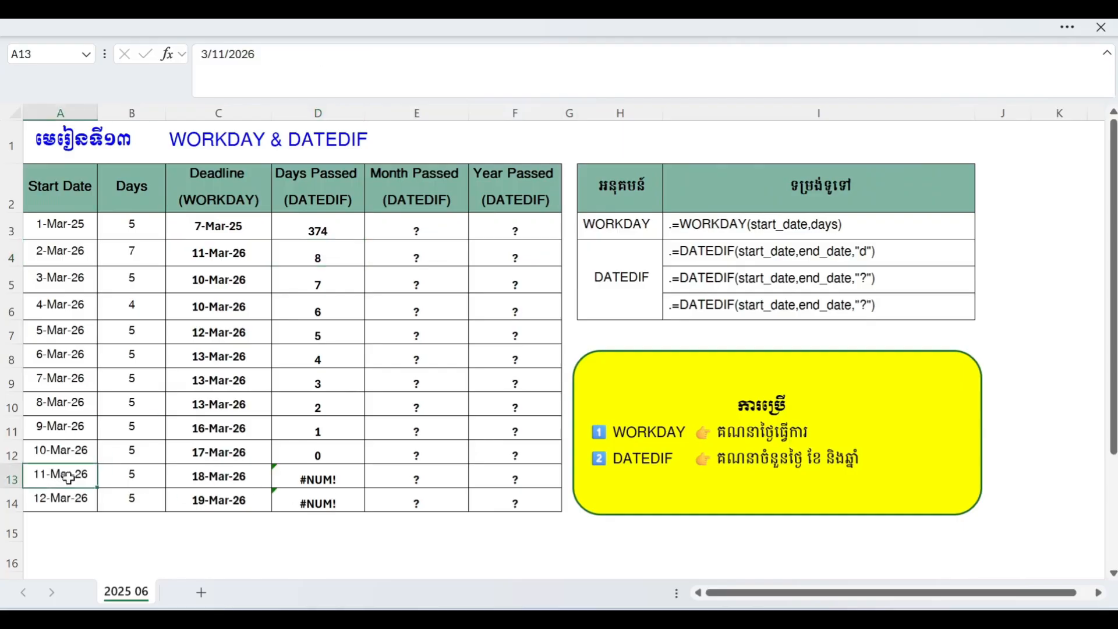
pyautogui.click(343, 483)
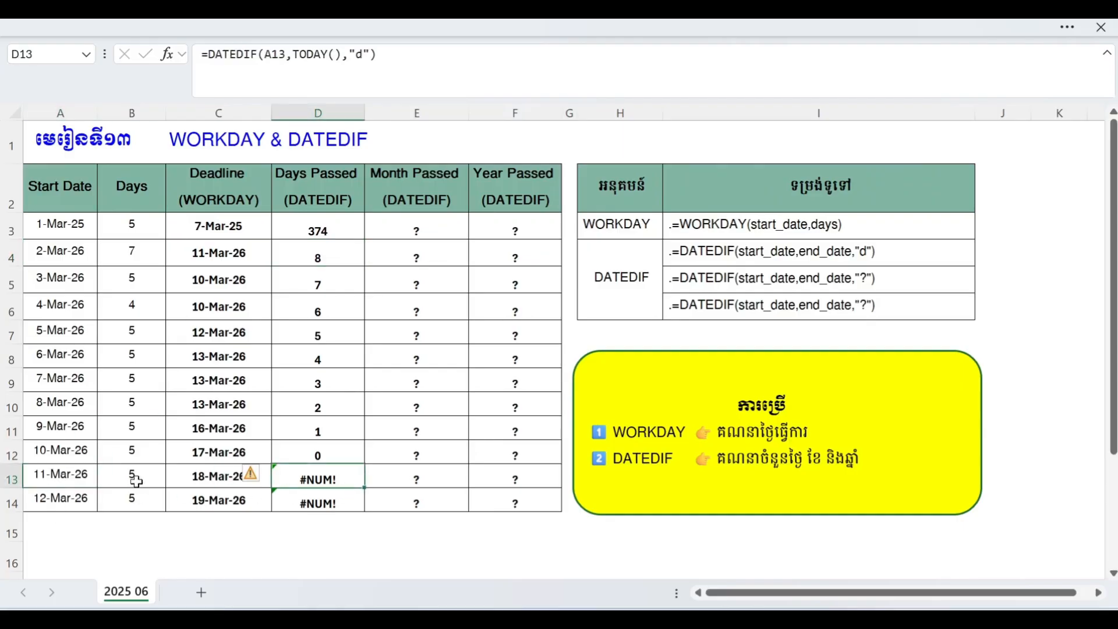
pyautogui.click(82, 473)
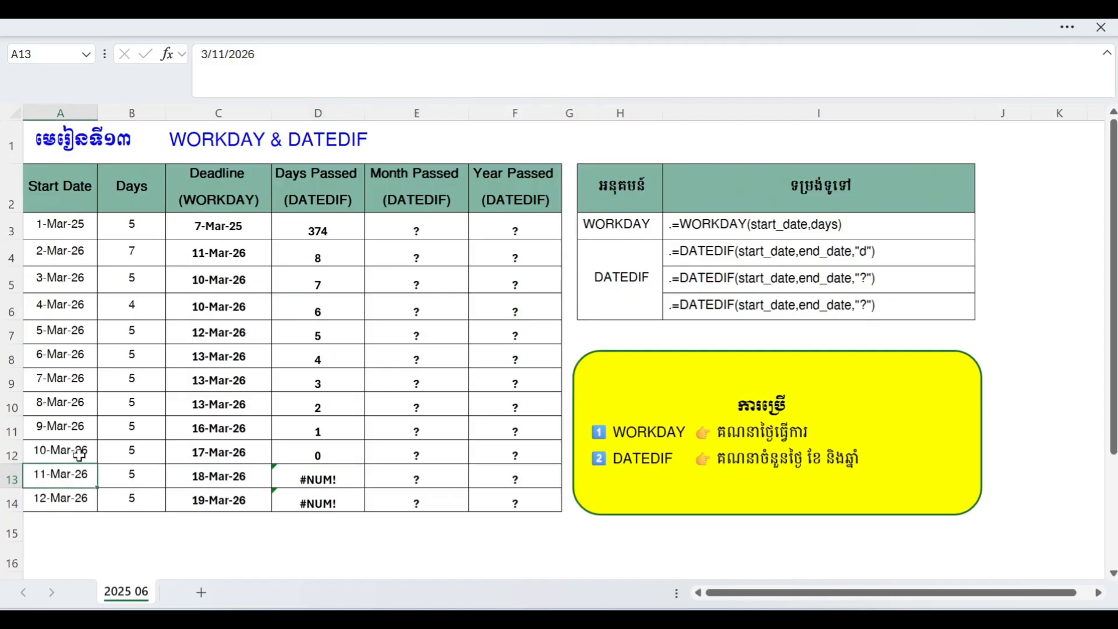
pyautogui.moveTo(65, 449); pyautogui.dragTo(302, 447)
pyautogui.moveTo(56, 481); pyautogui.dragTo(274, 500)
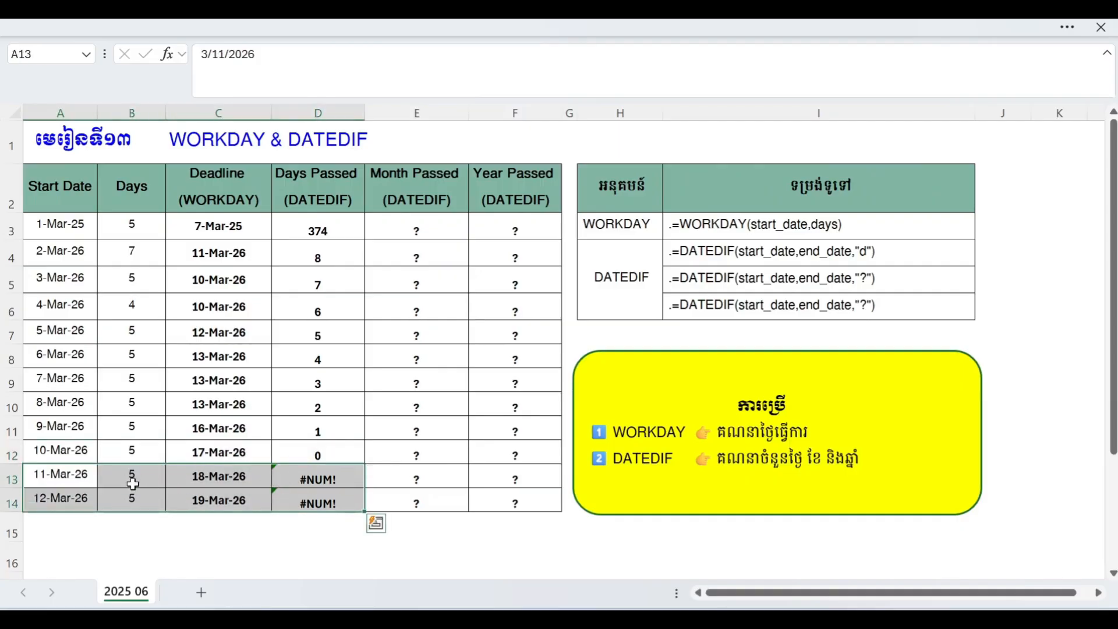
# Change the start date in A13 to 3/11/2025
pyautogui.click(65, 481)
pyautogui.doubleClick(87, 476)
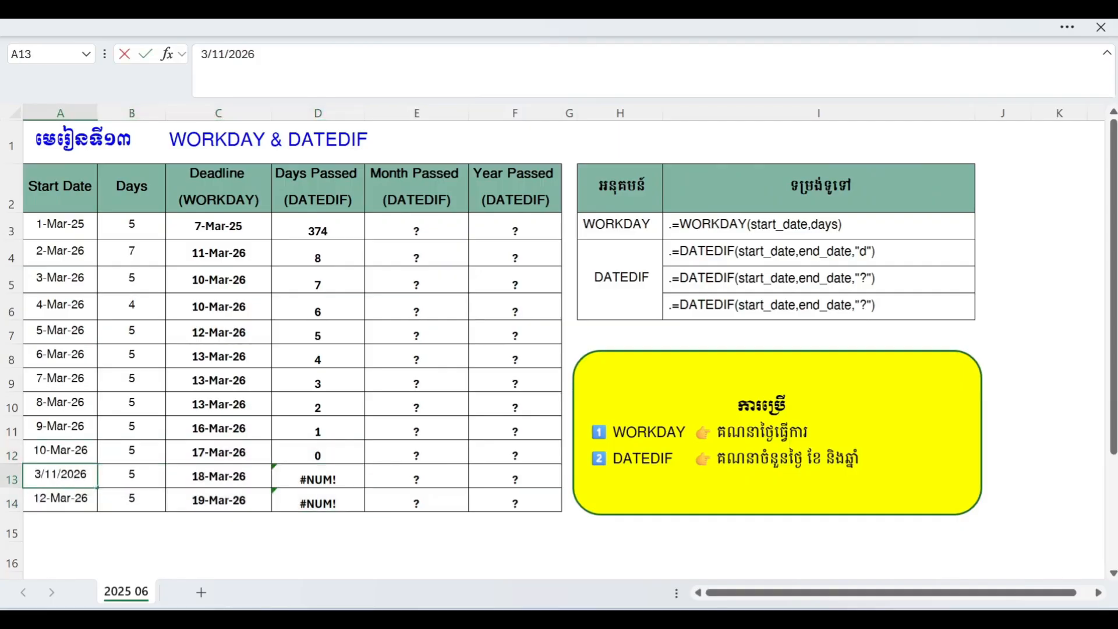
pyautogui.press('BackSpace')
pyautogui.write('5')
pyautogui.press('Return')
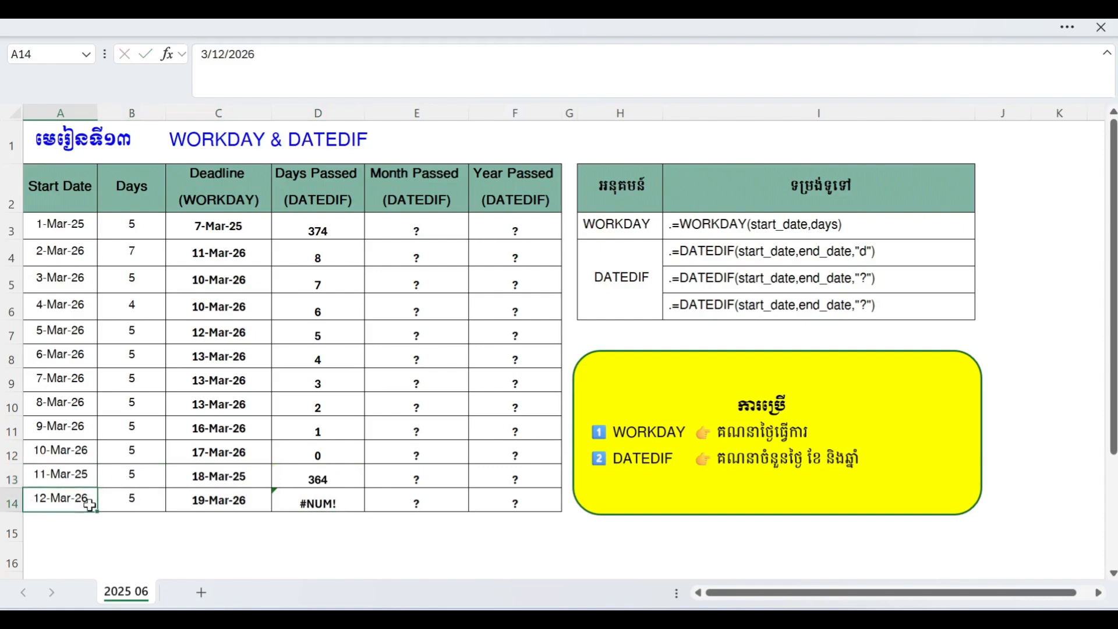
pyautogui.doubleClick(88, 502)
pyautogui.press('BackSpace')
pyautogui.write('6')
pyautogui.press('Return')
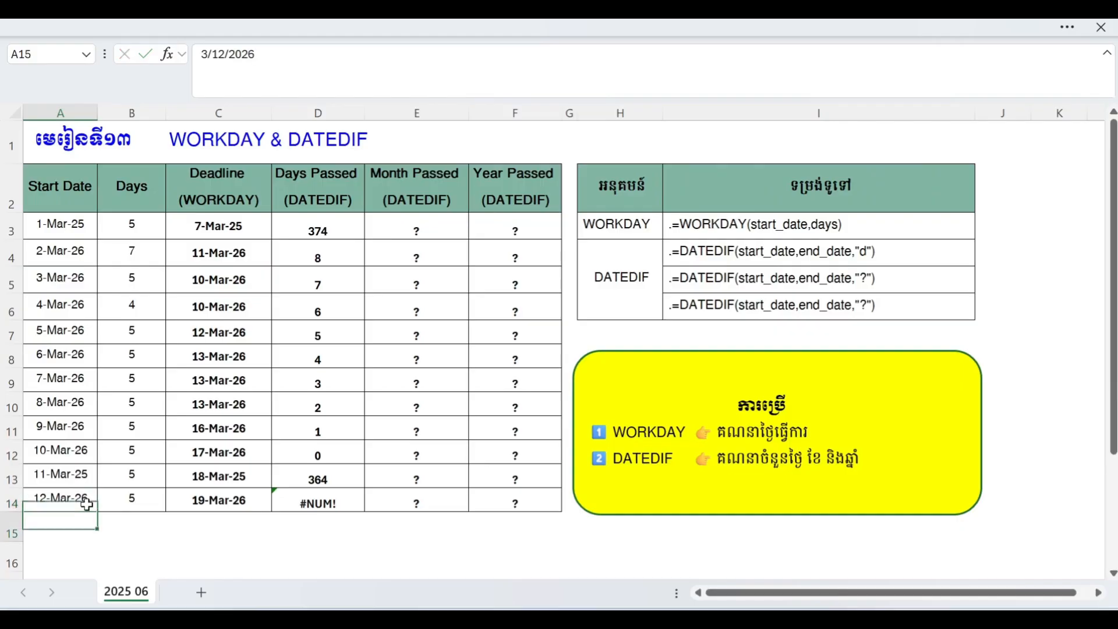
# Change the start date in A14 to 3/12/2025
pyautogui.doubleClick(86, 502)
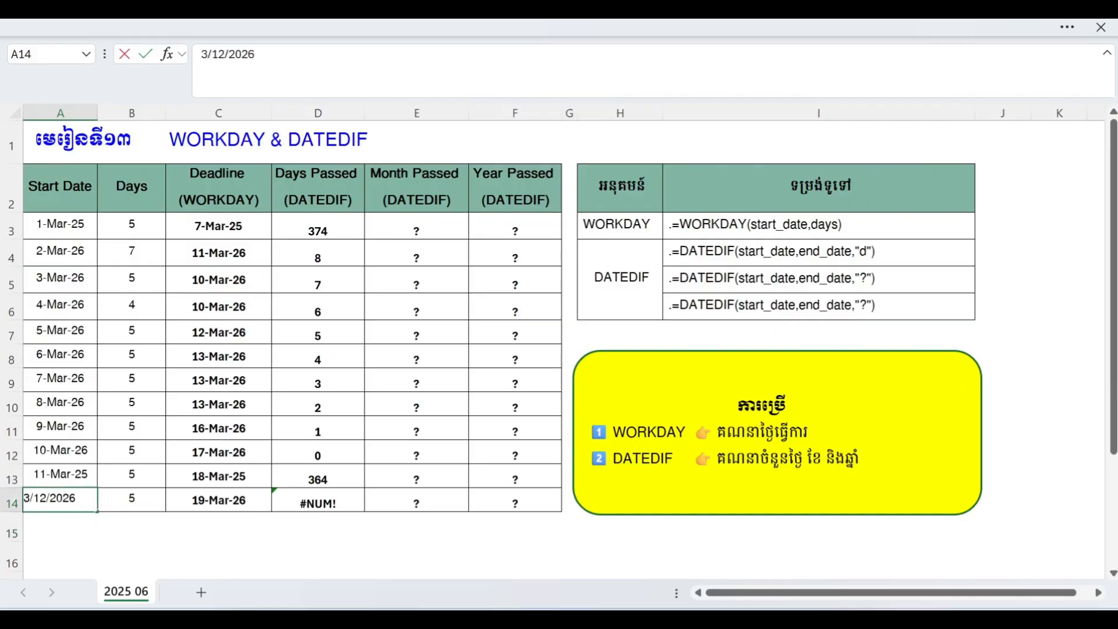
pyautogui.press('BackSpace')
pyautogui.write('5')
pyautogui.press('Return')
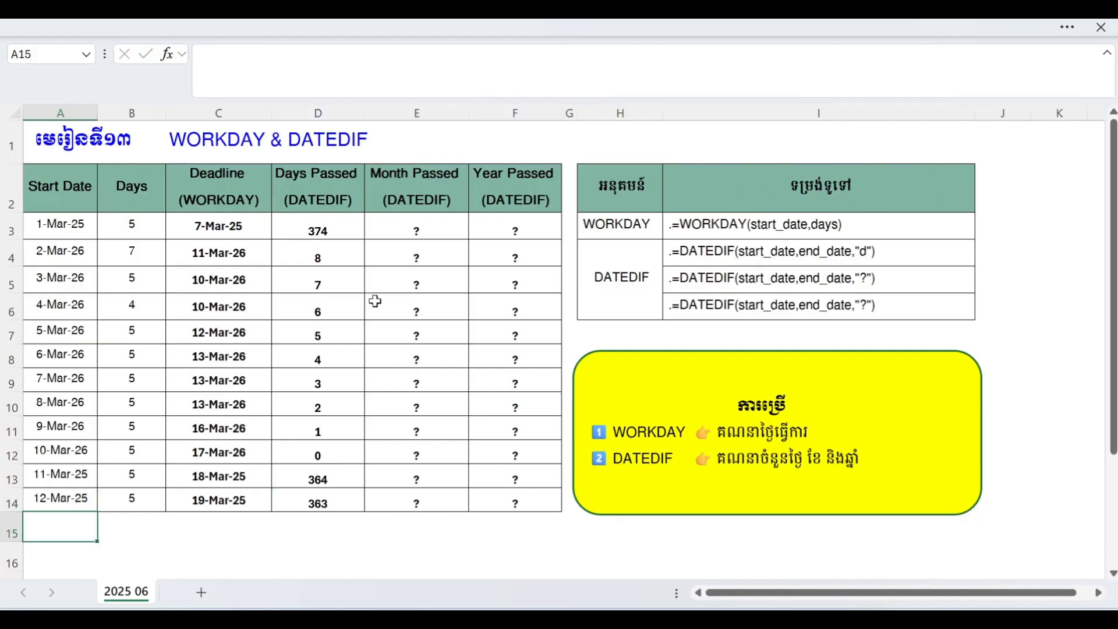
pyautogui.click(314, 231)
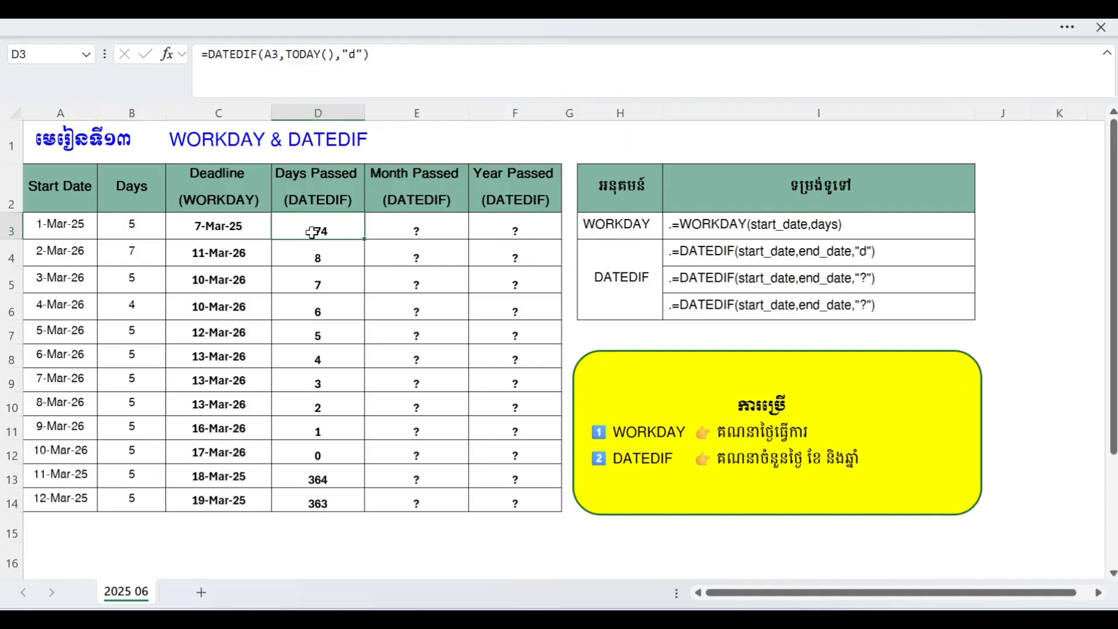
pyautogui.click(404, 230)
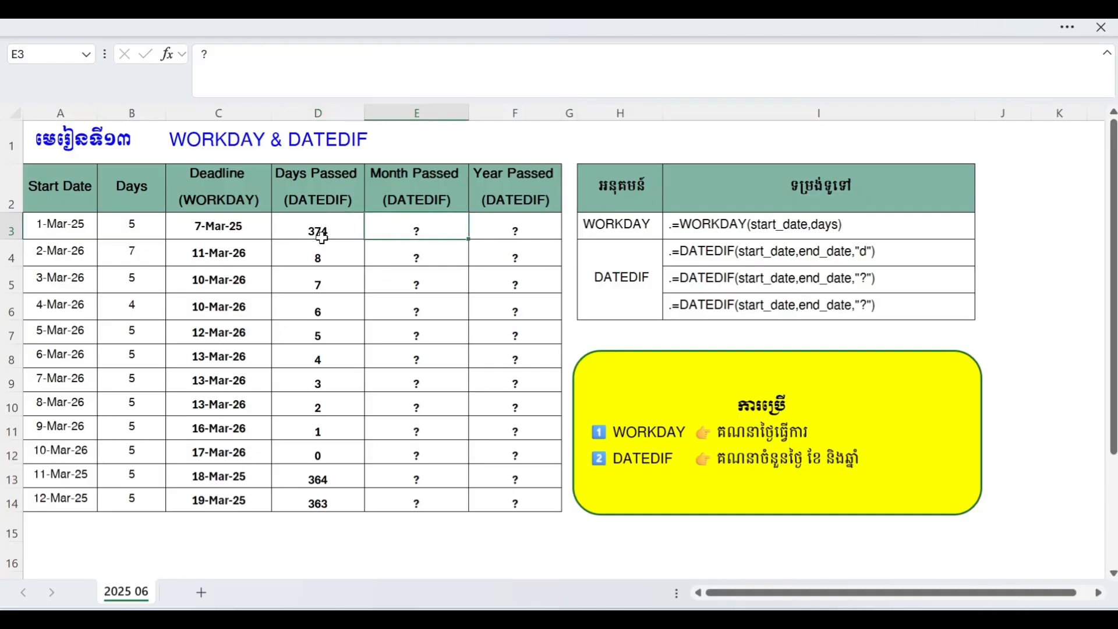
pyautogui.click(320, 235)
pyautogui.click(412, 229)
pyautogui.click(331, 225)
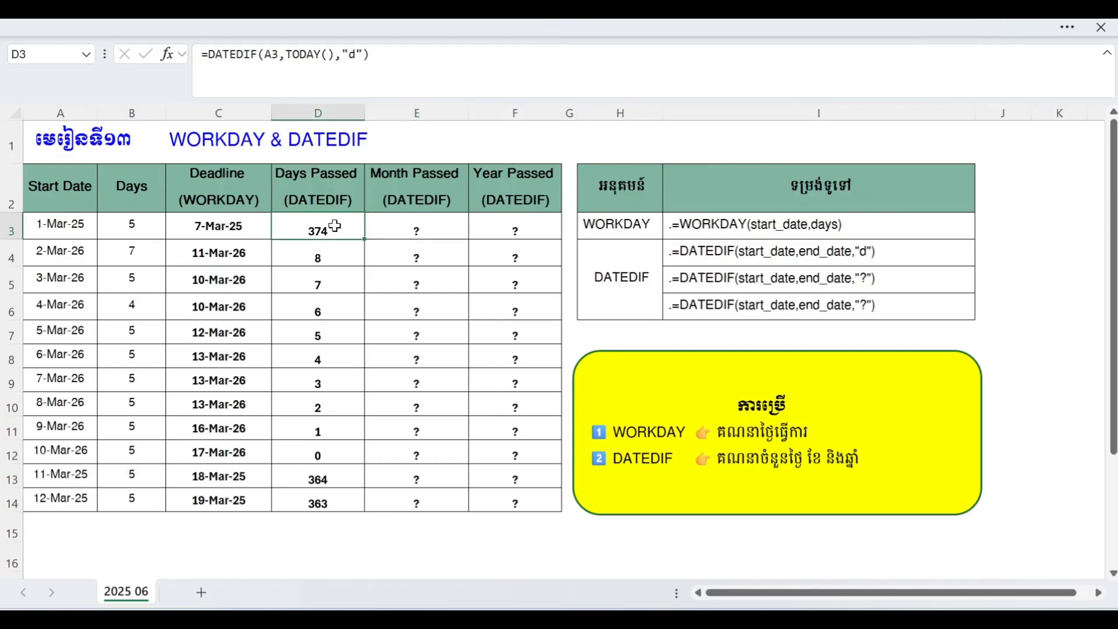
# Enter the formula =DATEDIF(A3,TODAY(),"M") in E3 to calculate the months from the start date to today
pyautogui.click(431, 219)
pyautogui.write('=')
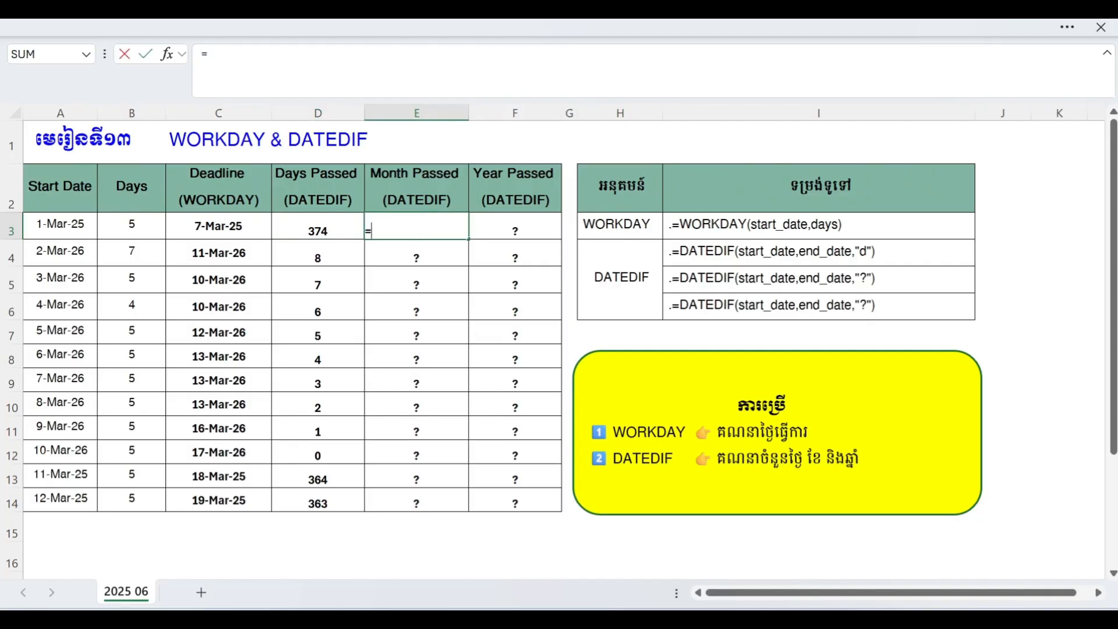
pyautogui.write('DAT')
pyautogui.press('BackSpace')
pyautogui.write('DAT')
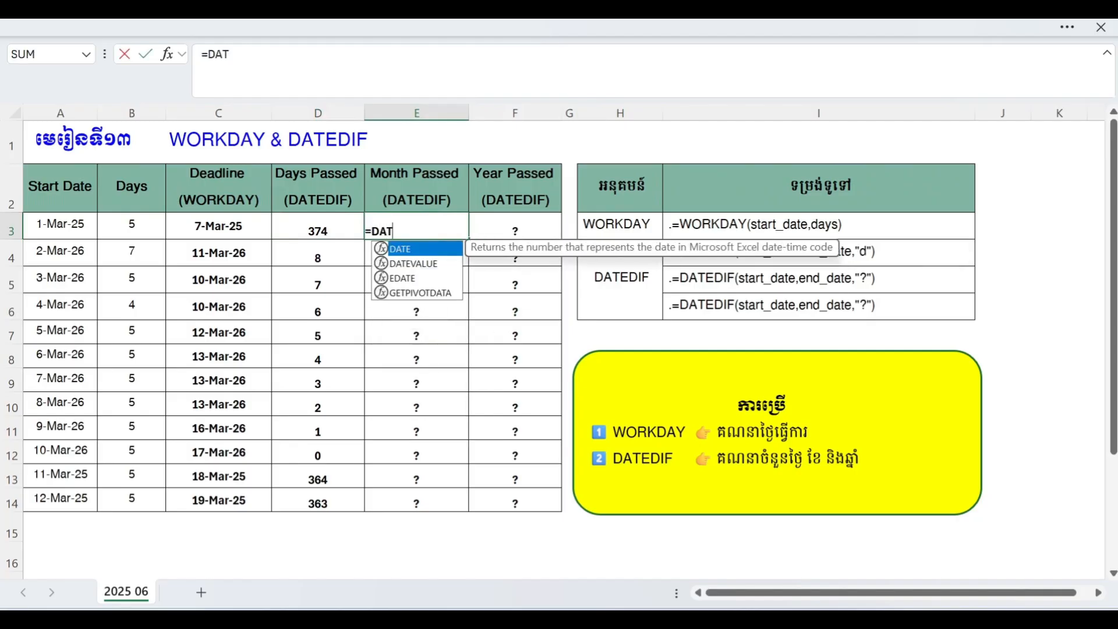
pyautogui.write('EDIF(')
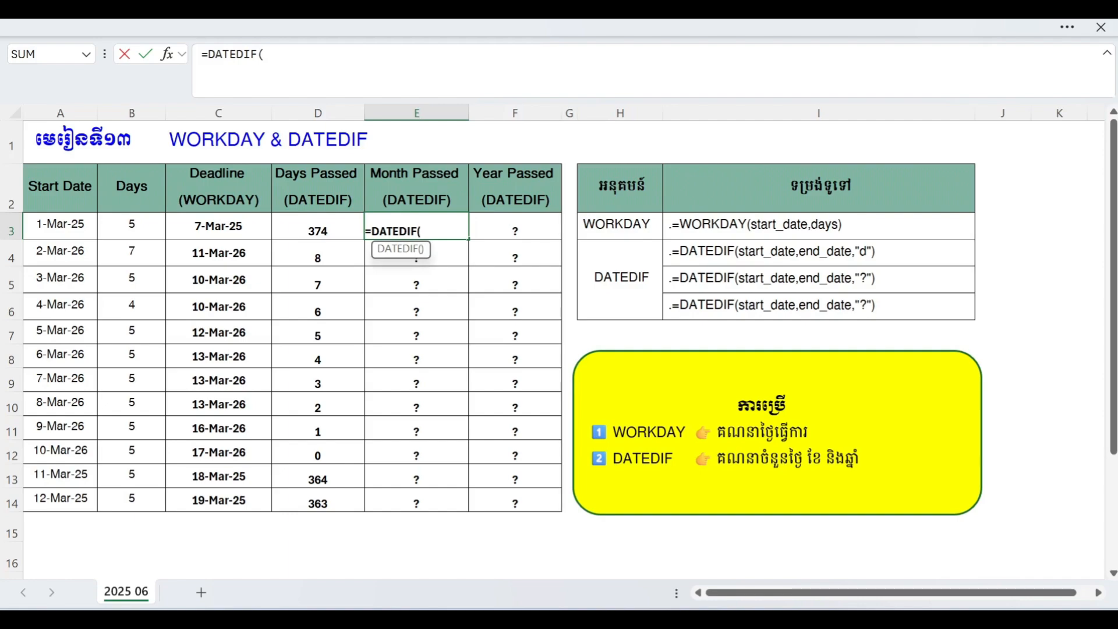
pyautogui.click(61, 224)
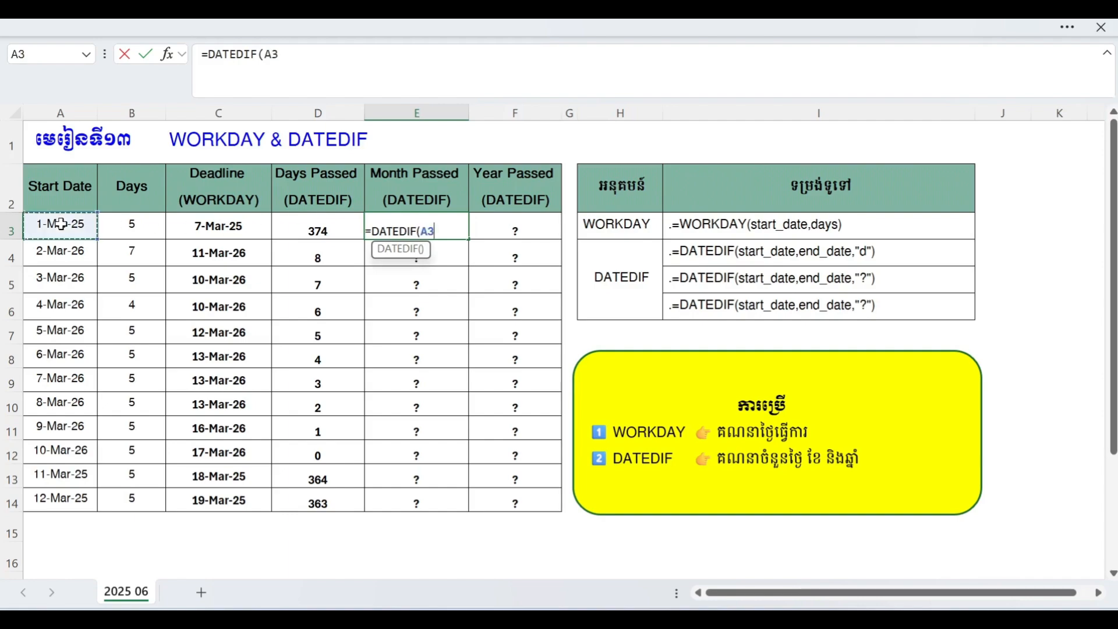
pyautogui.write(',TODAY')
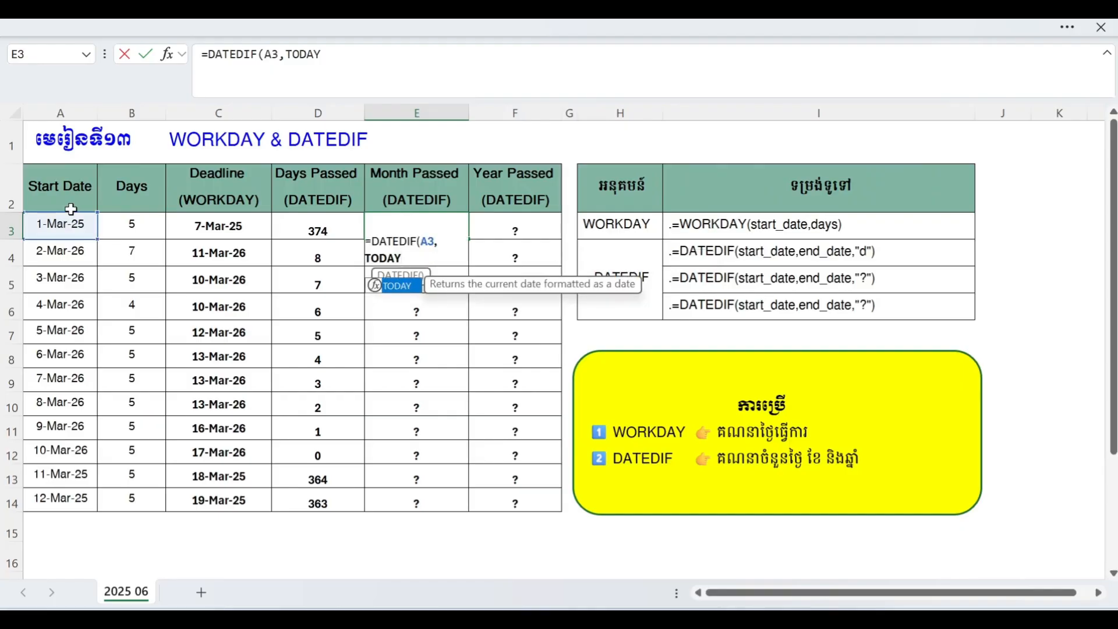
pyautogui.write('(),')
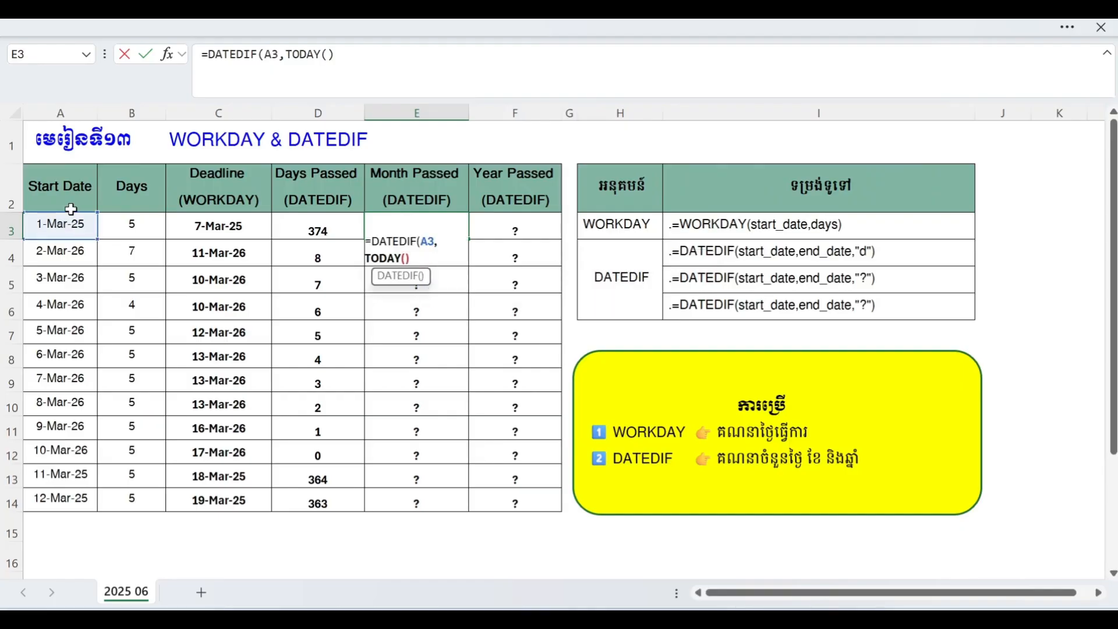
pyautogui.write('"m')
pyautogui.press('BackSpace')
pyautogui.write('M")')
pyautogui.press('Return')
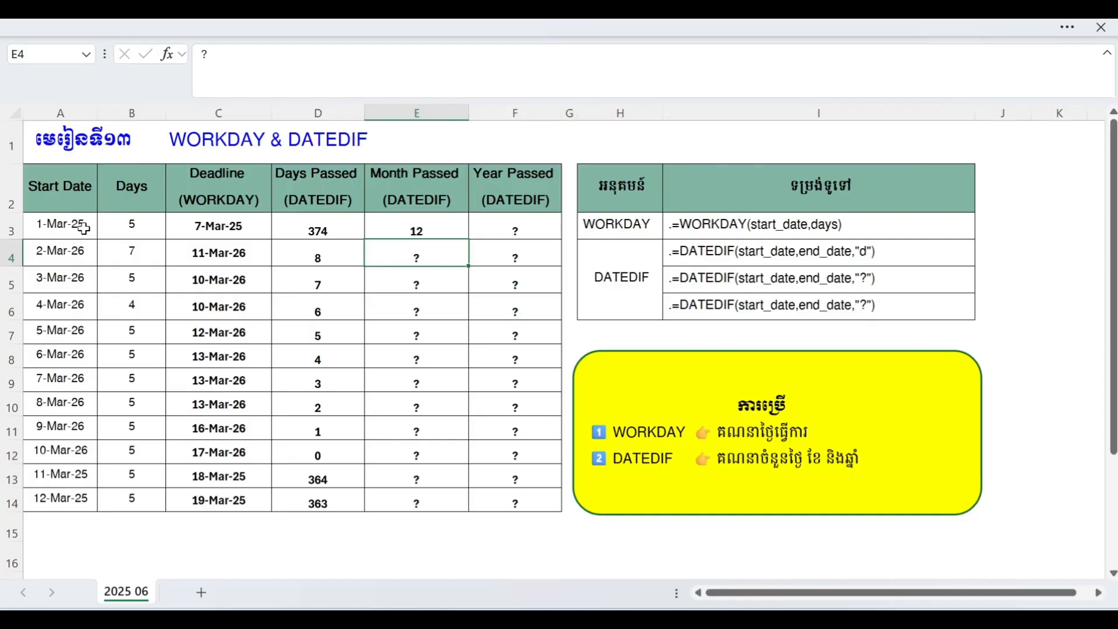
# Fill the DATEDIF months formula from E3 down to E14
pyautogui.click(447, 230)
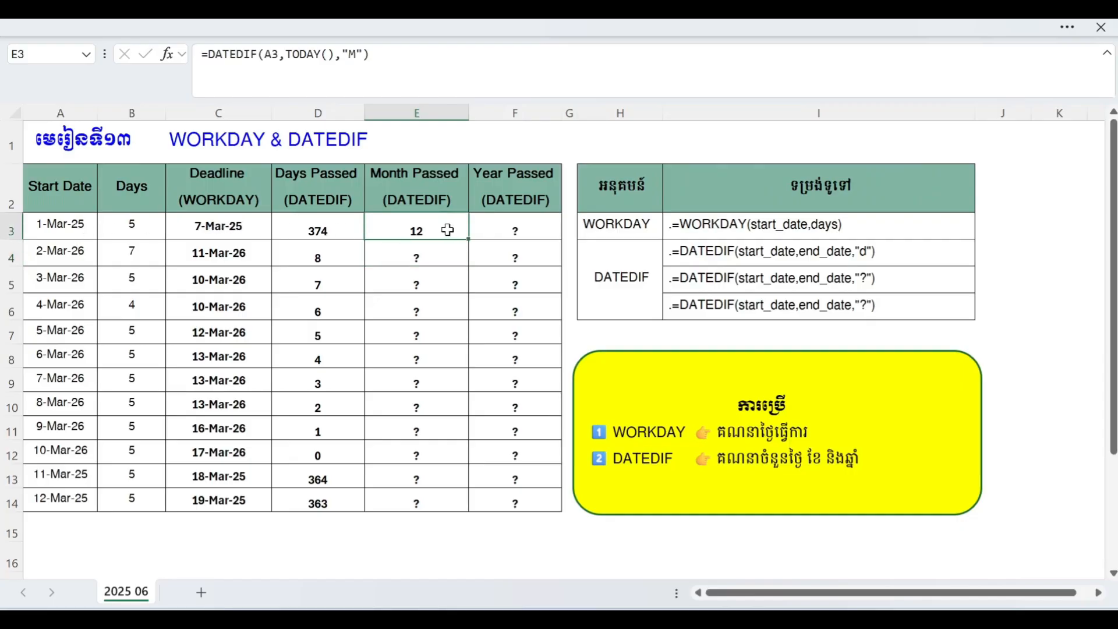
pyautogui.moveTo(472, 236); pyautogui.dragTo(470, 512)
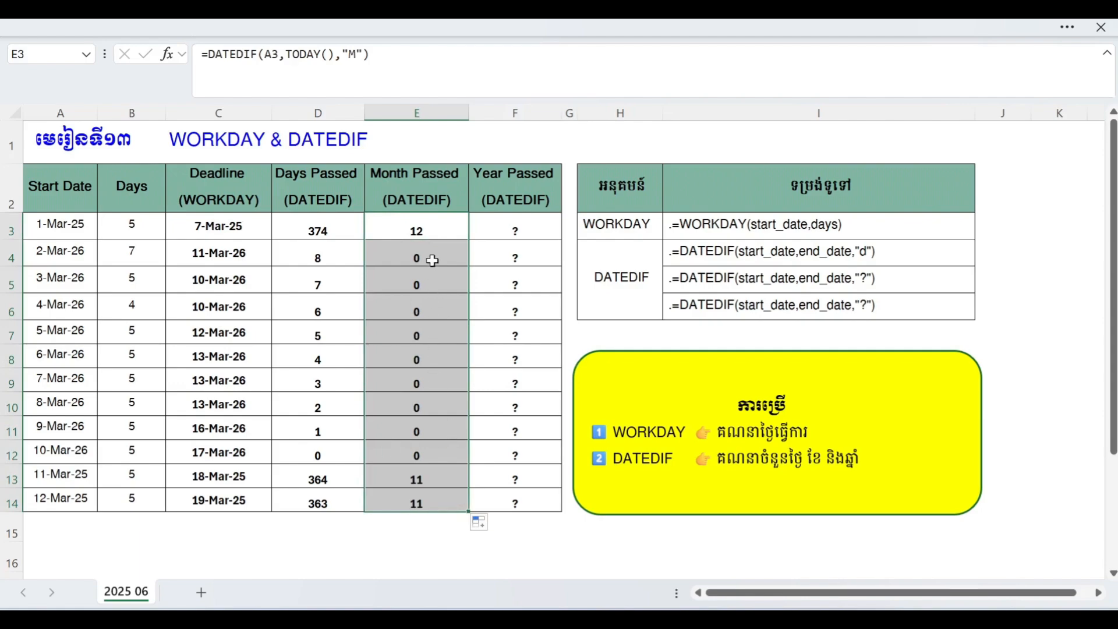
pyautogui.moveTo(431, 257); pyautogui.dragTo(431, 307)
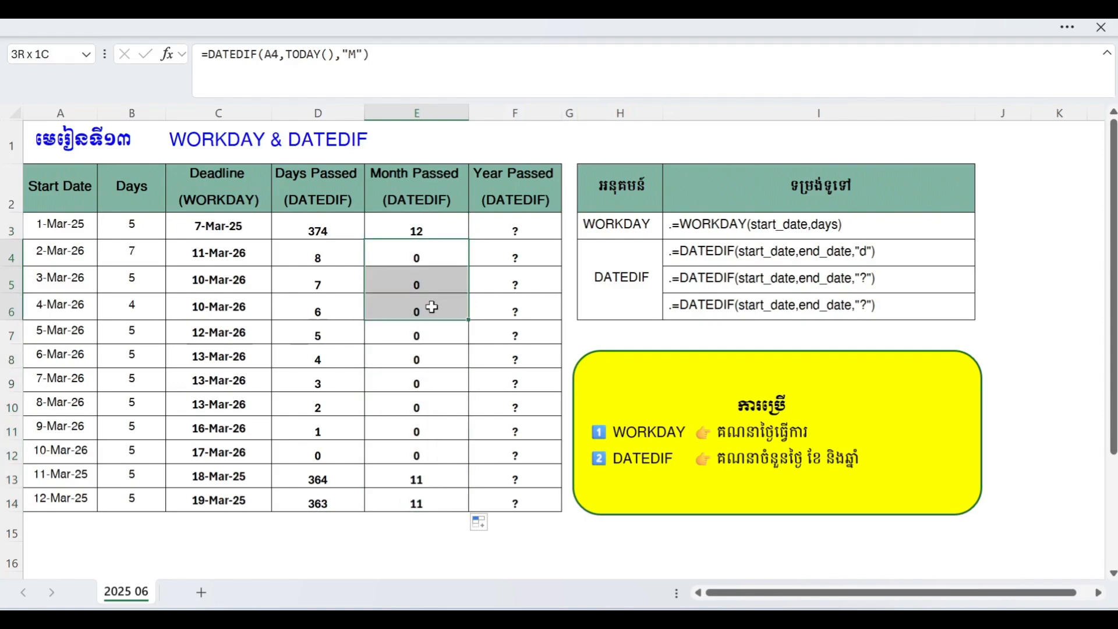
# Examine the calculated months passed in E4:E12 and compare them with the days passed in column D
pyautogui.click(387, 254)
pyautogui.click(430, 303)
pyautogui.click(421, 338)
pyautogui.click(432, 381)
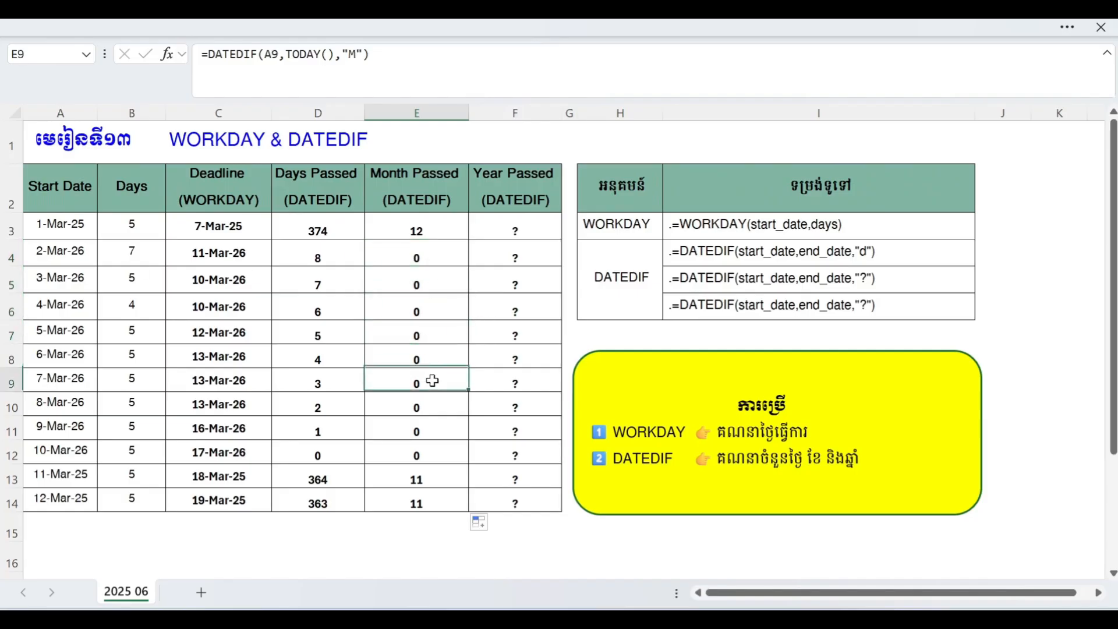
pyautogui.click(449, 419)
pyautogui.click(448, 445)
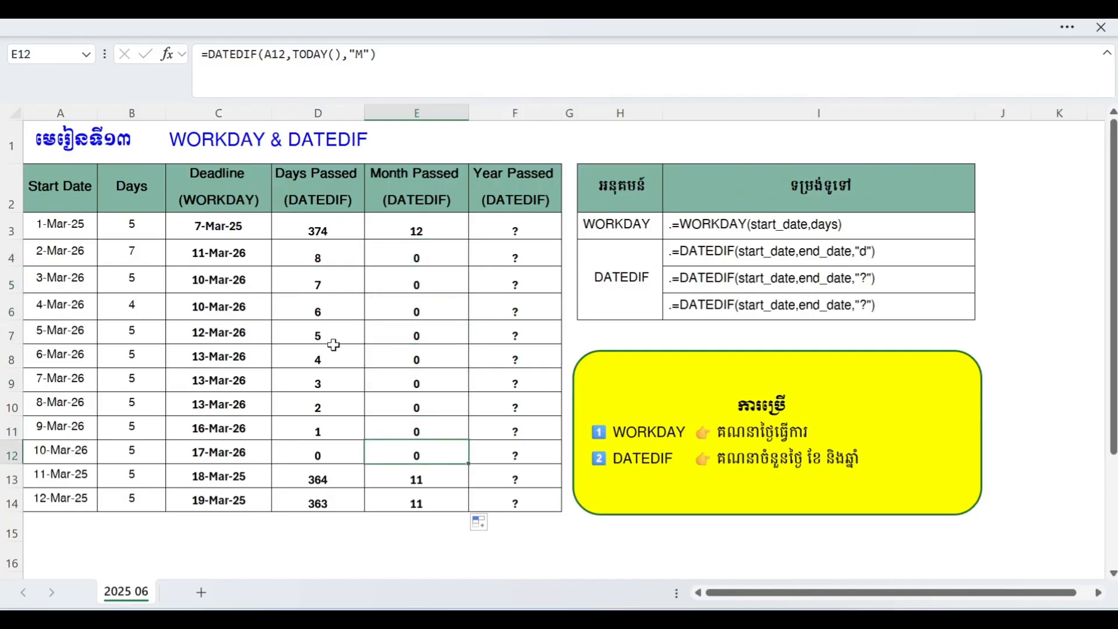
pyautogui.click(315, 314)
pyautogui.click(315, 335)
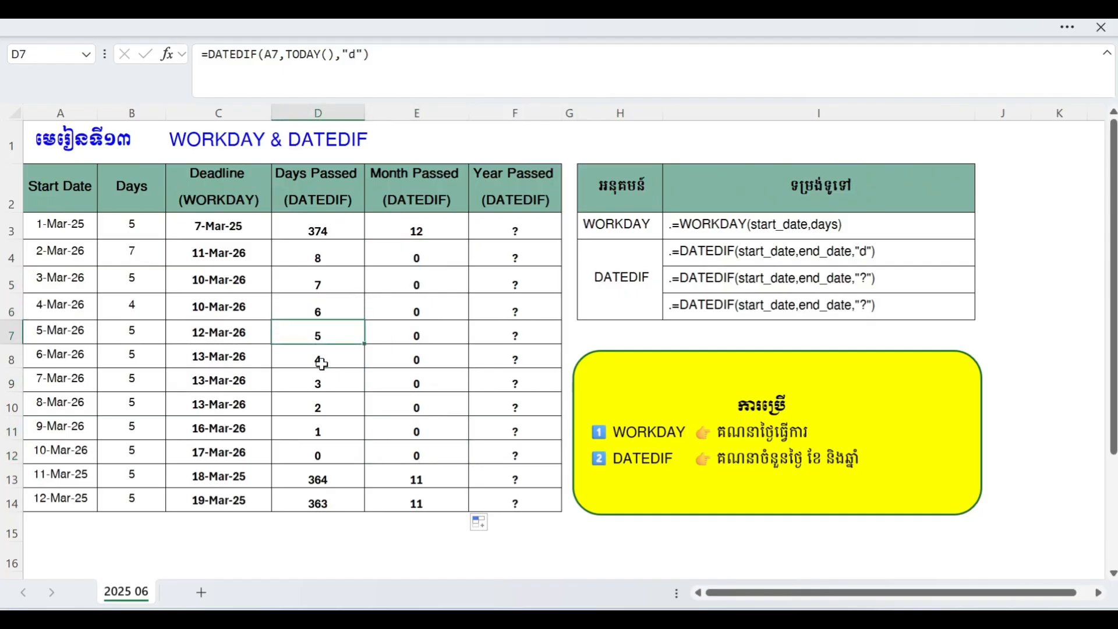
pyautogui.click(321, 363)
pyautogui.click(323, 382)
pyautogui.click(327, 404)
pyautogui.click(443, 380)
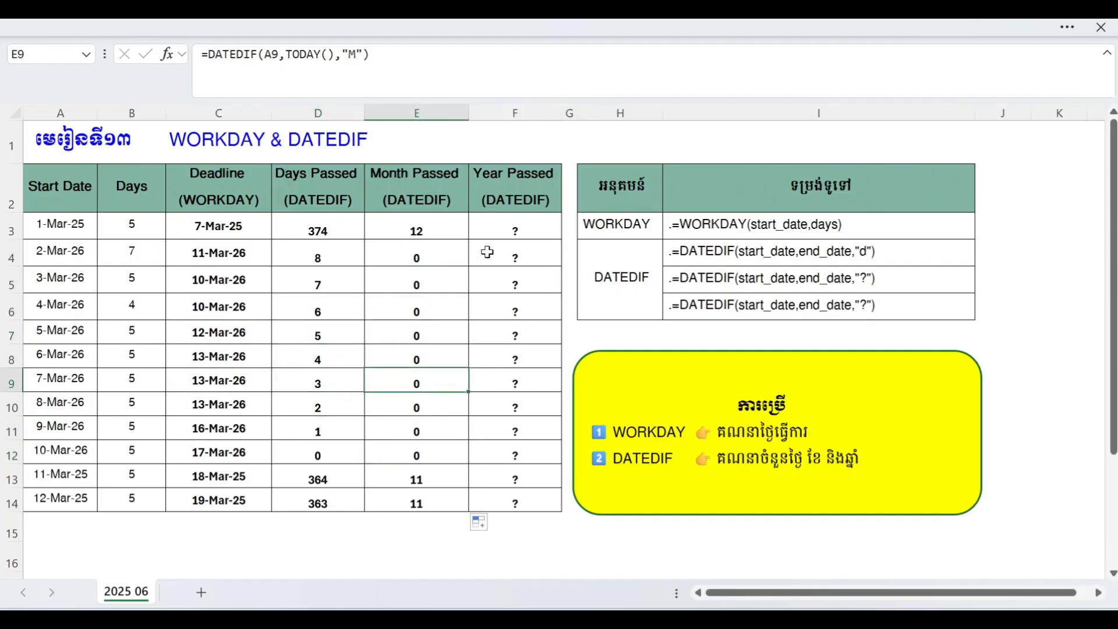
# Enter the formula =DATEDIF(A3,TODAY(),"Y") in F3 to calculate the years from the start date to today
pyautogui.click(512, 231)
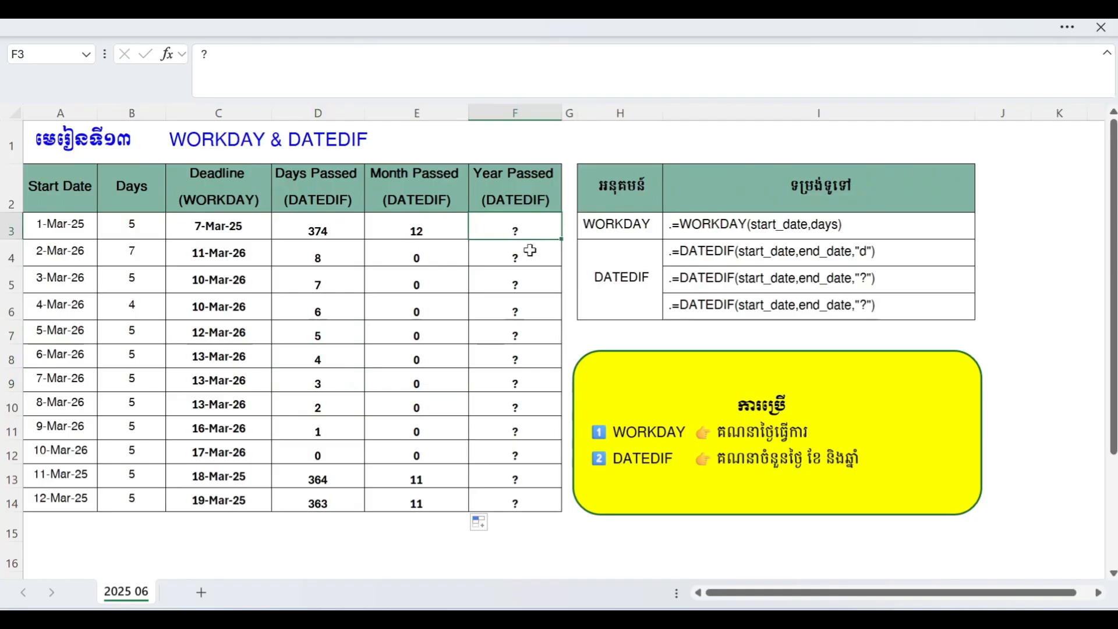
pyautogui.click(530, 232)
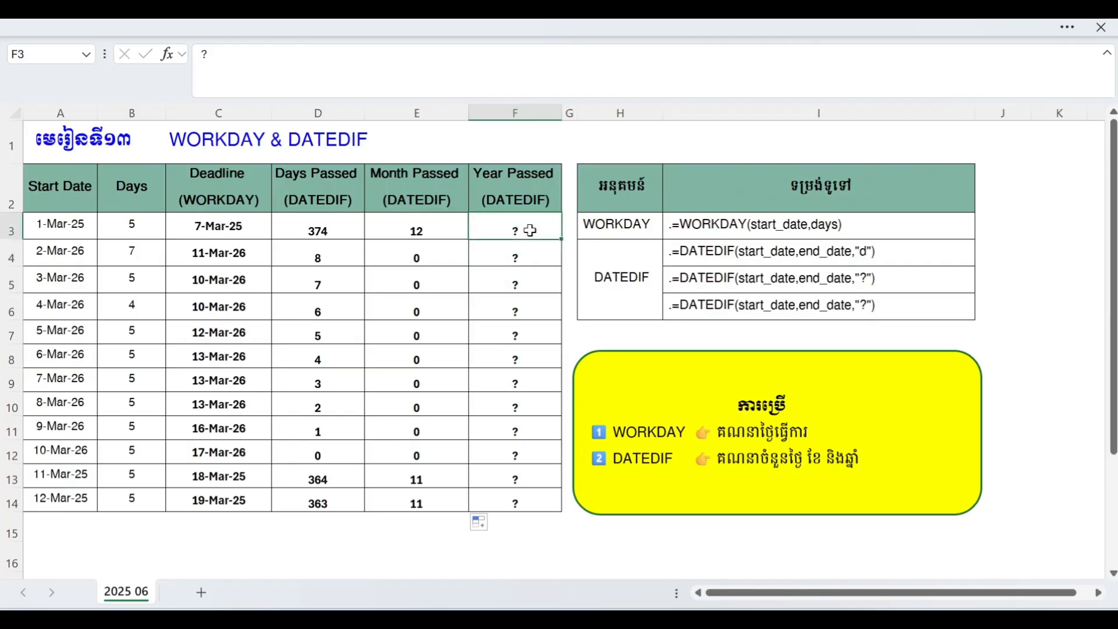
pyautogui.press('BackSpace')
pyautogui.write('=')
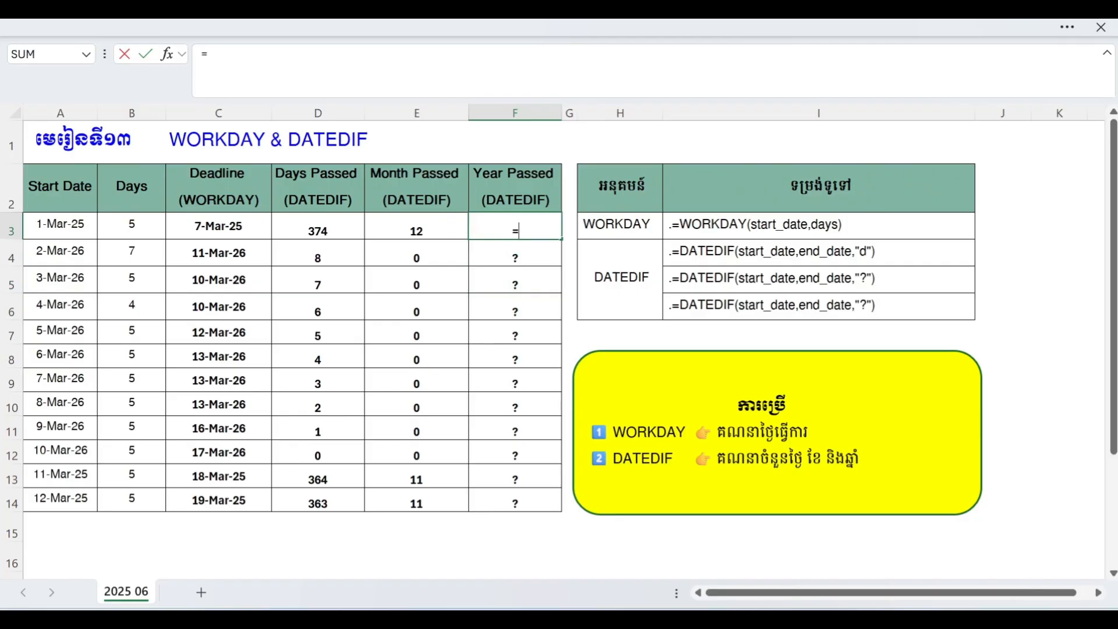
pyautogui.write('DATEDIF*')
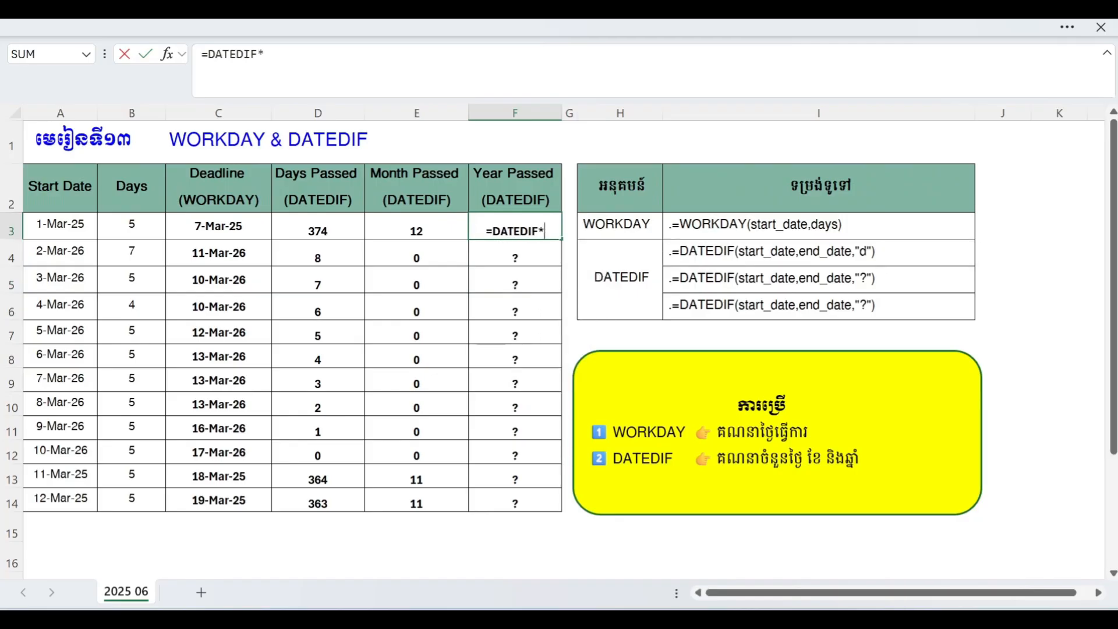
pyautogui.press('BackSpace')
pyautogui.write('(')
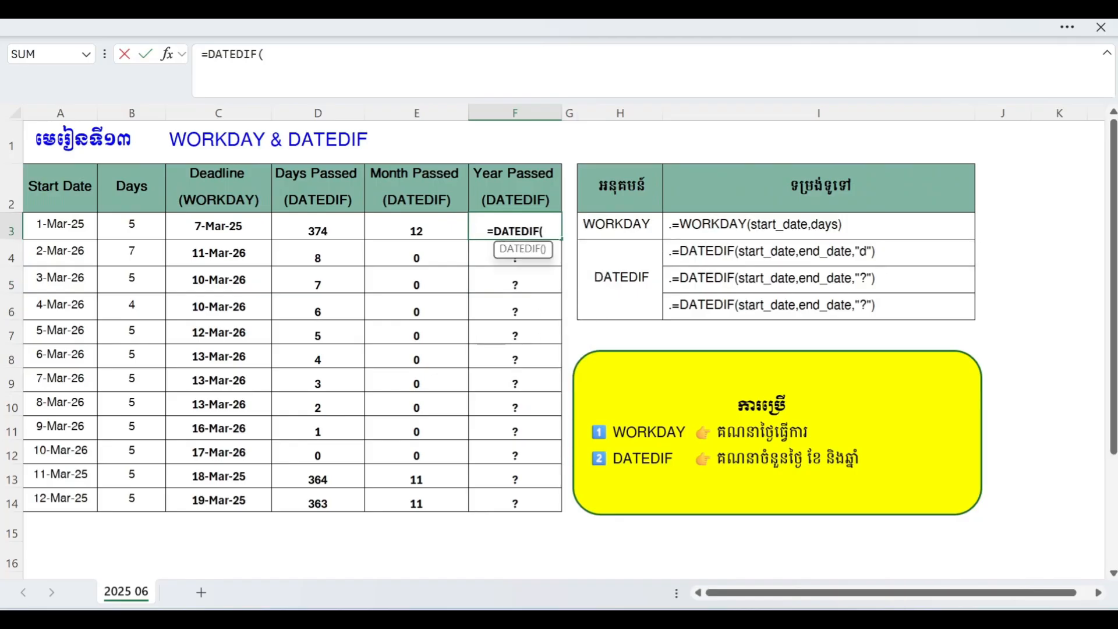
pyautogui.click(36, 223)
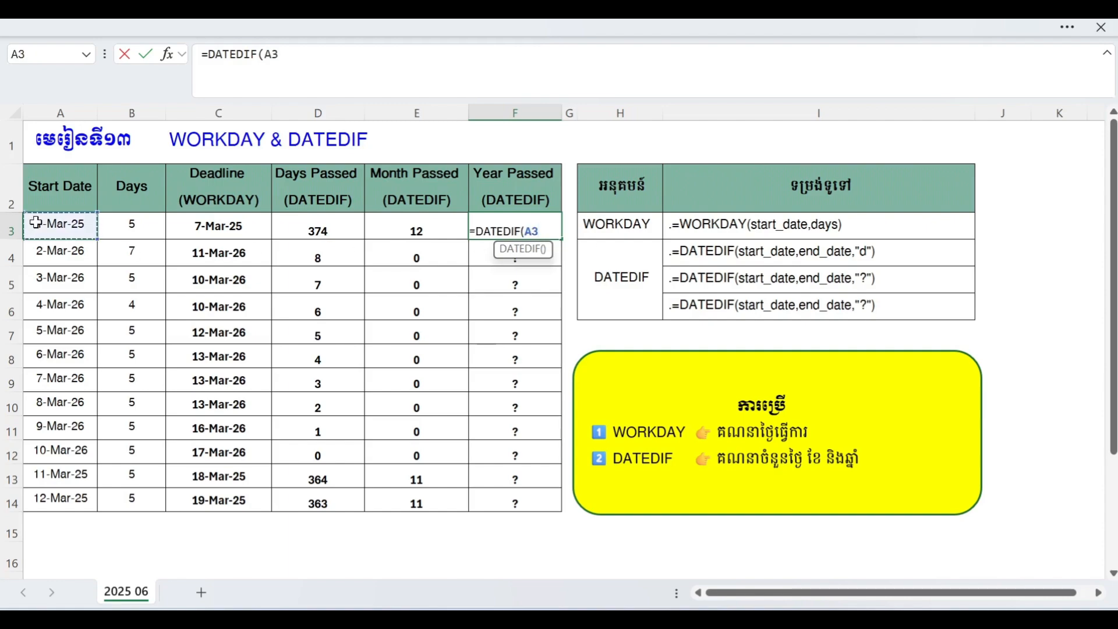
pyautogui.write(',tO')
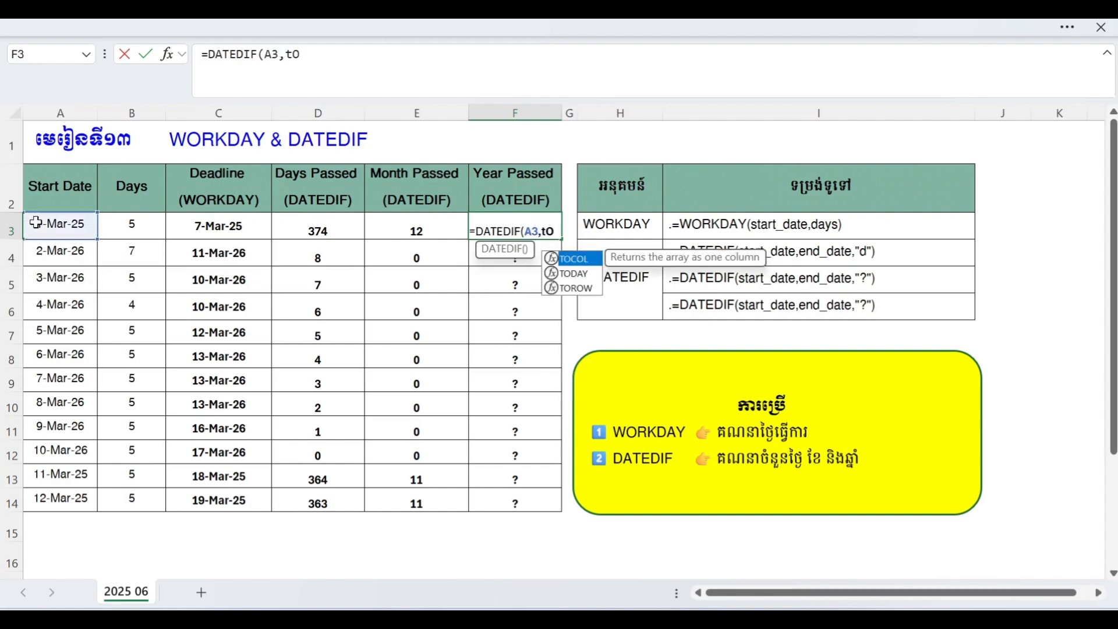
pyautogui.write('DAY')
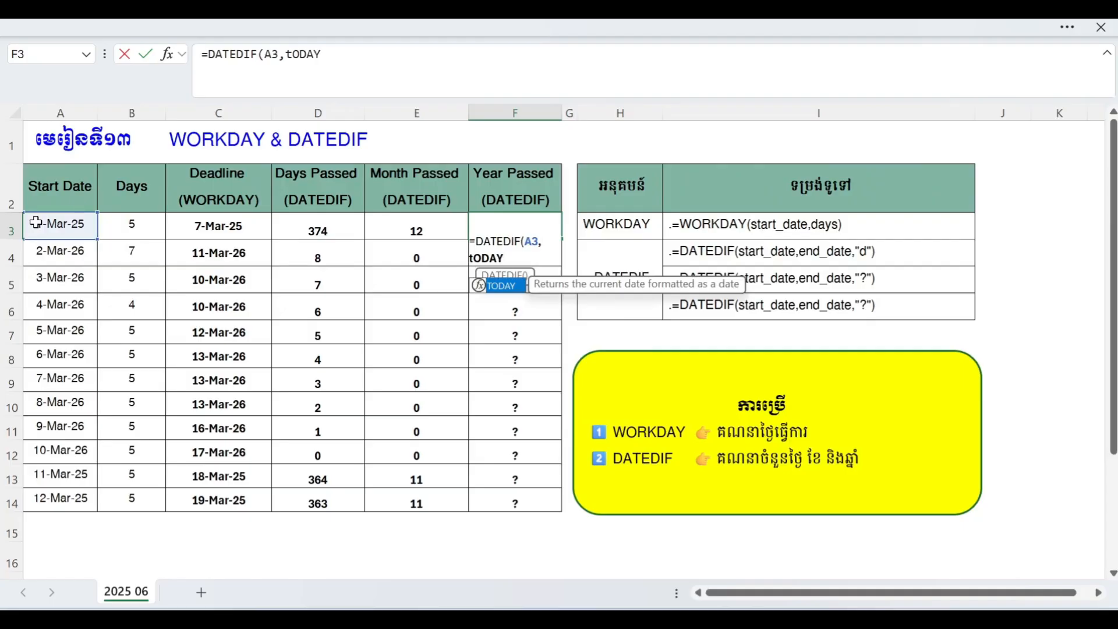
pyautogui.press('Tab')
pyautogui.write('),')
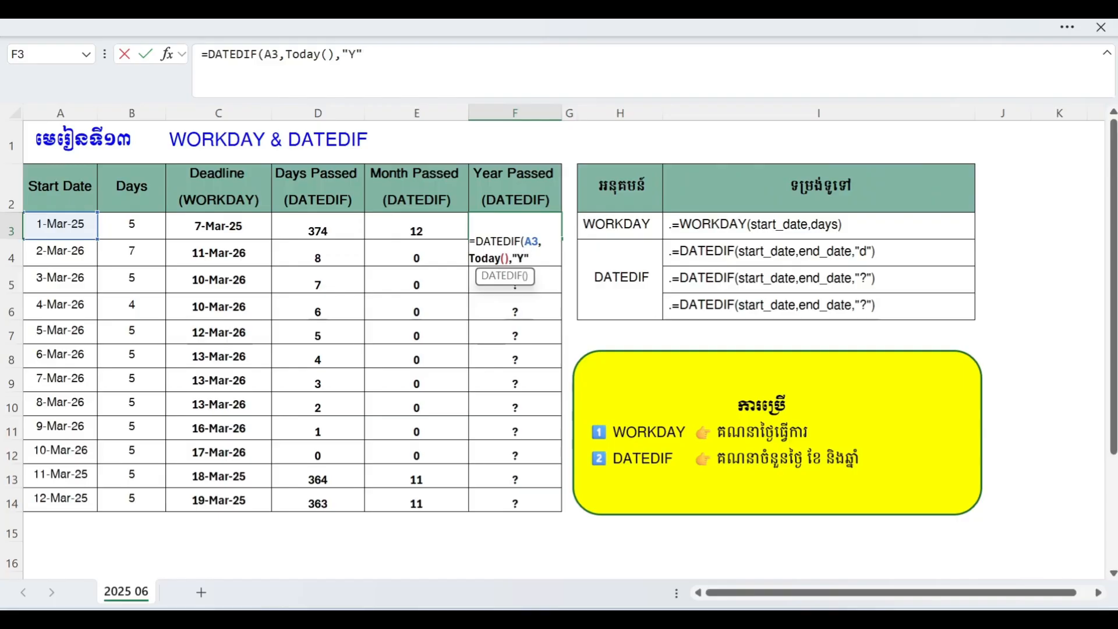
pyautogui.write(')')
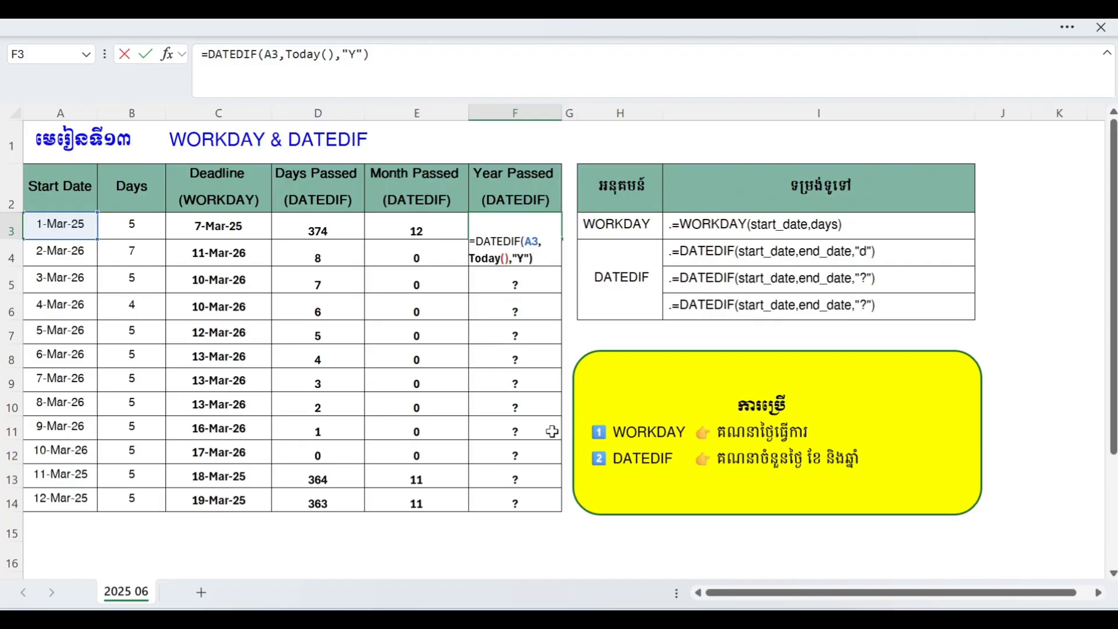
pyautogui.press('Return')
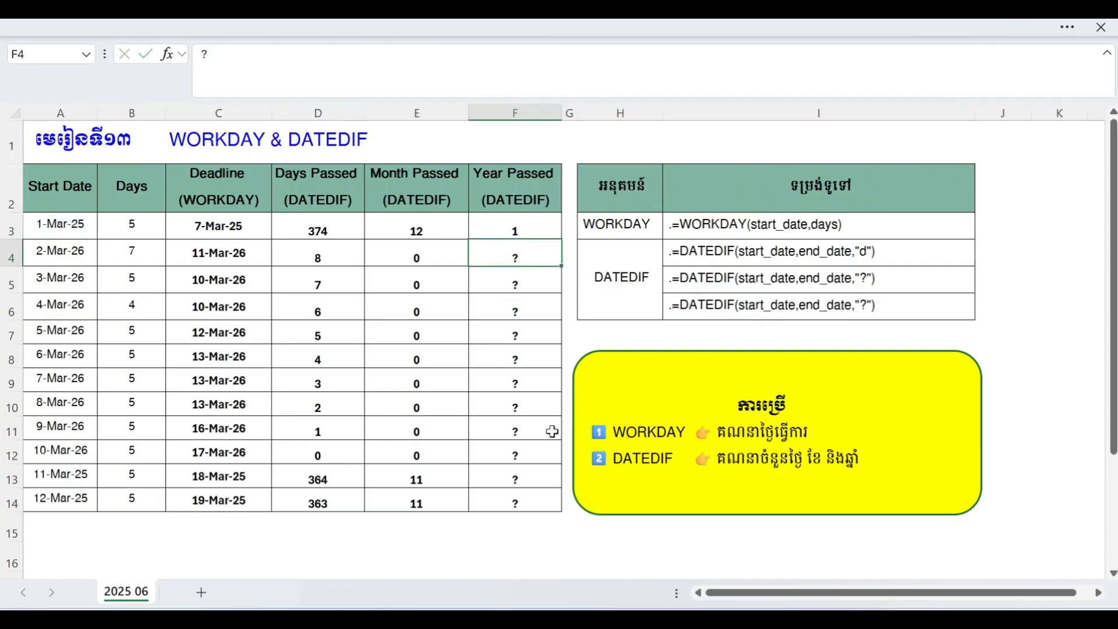
# Fill the DATEDIF years formula from F3 down to F14
pyautogui.click(527, 228)
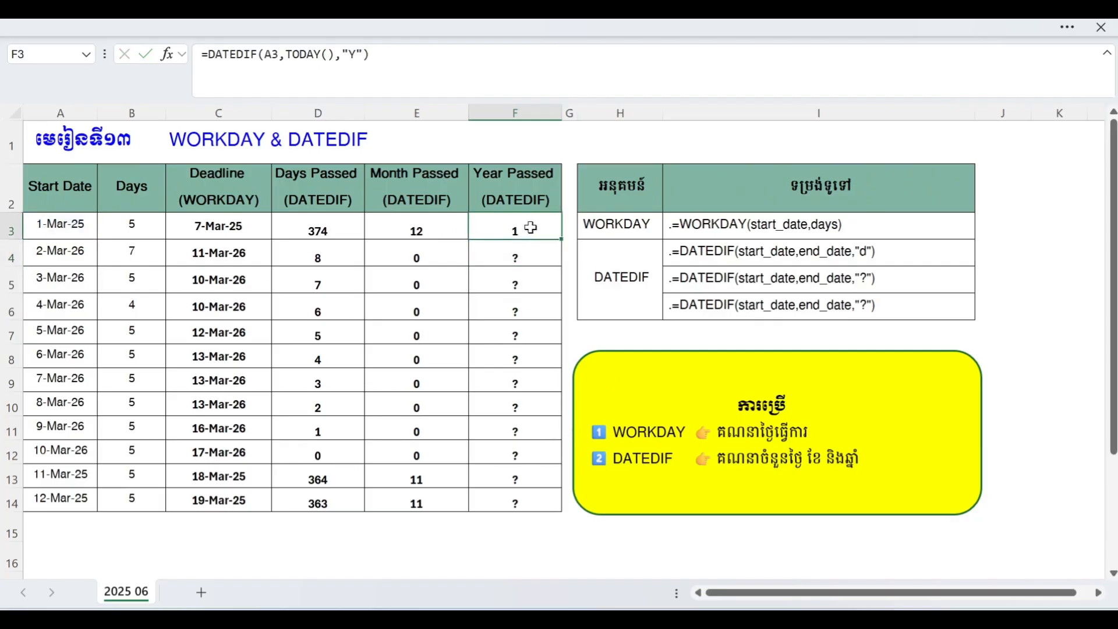
pyautogui.moveTo(565, 239); pyautogui.dragTo(536, 506)
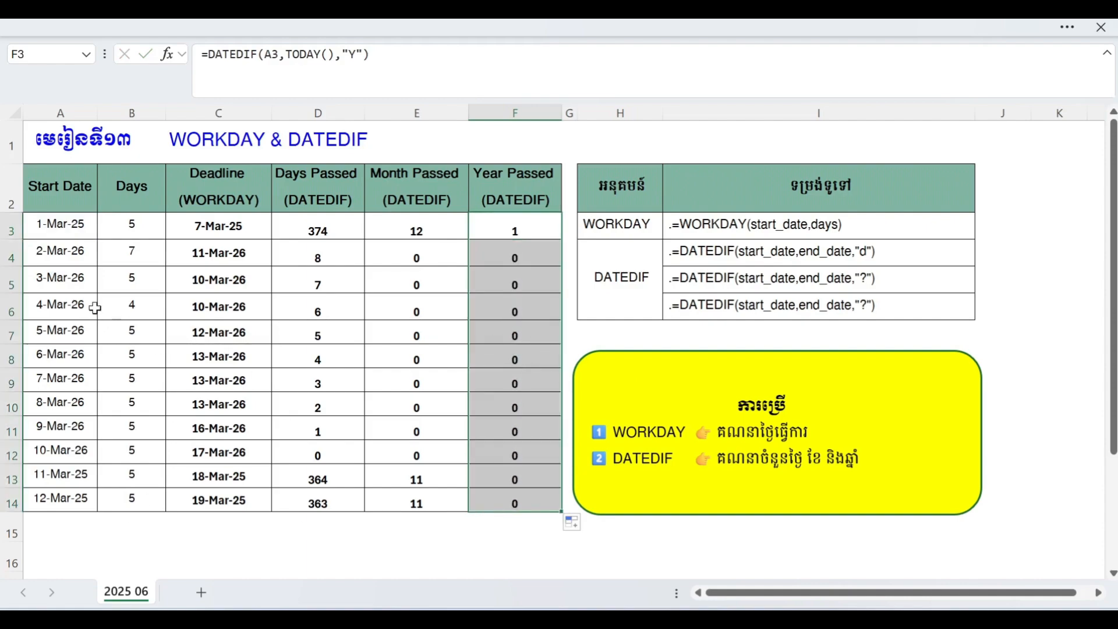
# Change the start date in A5 to 3/3/2023
pyautogui.click(71, 289)
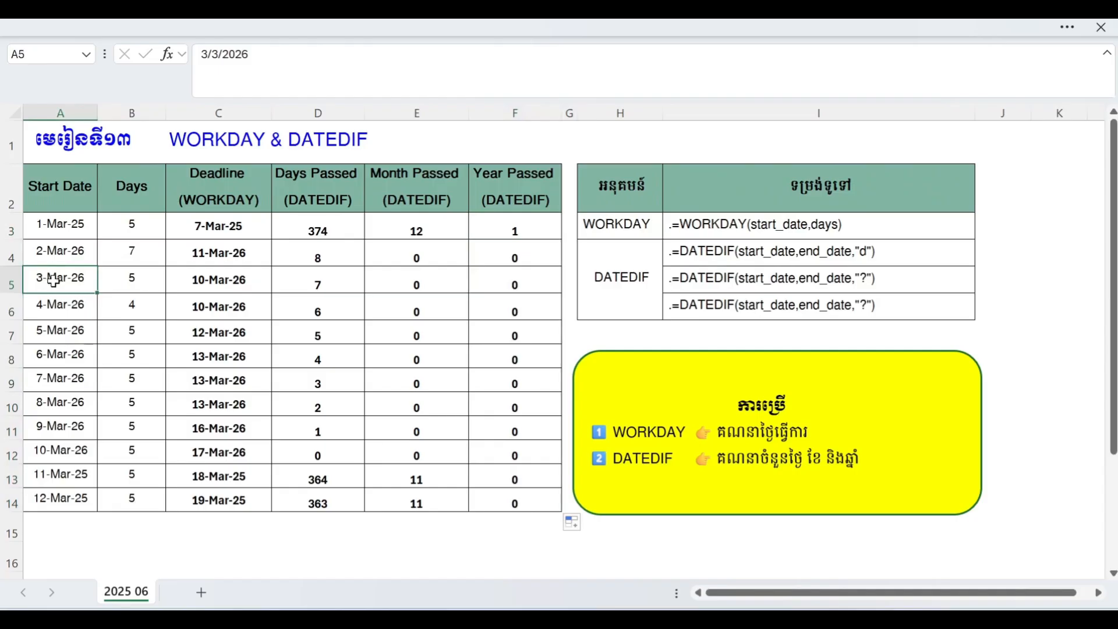
pyautogui.doubleClick(75, 279)
pyautogui.press('BackSpace')
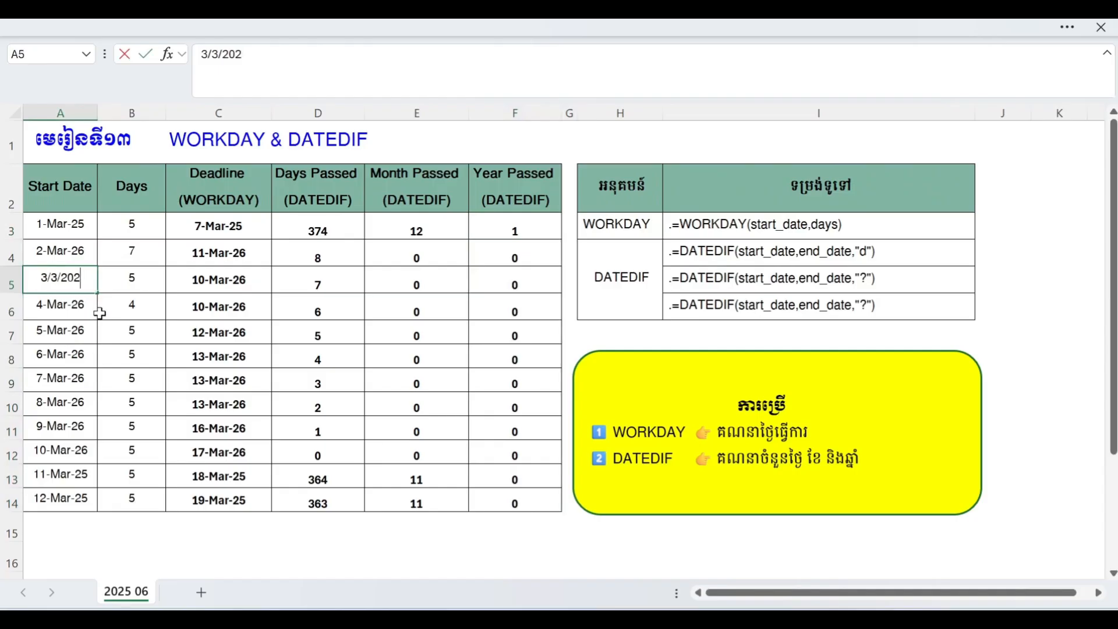
pyautogui.write('3')
pyautogui.press('Return')
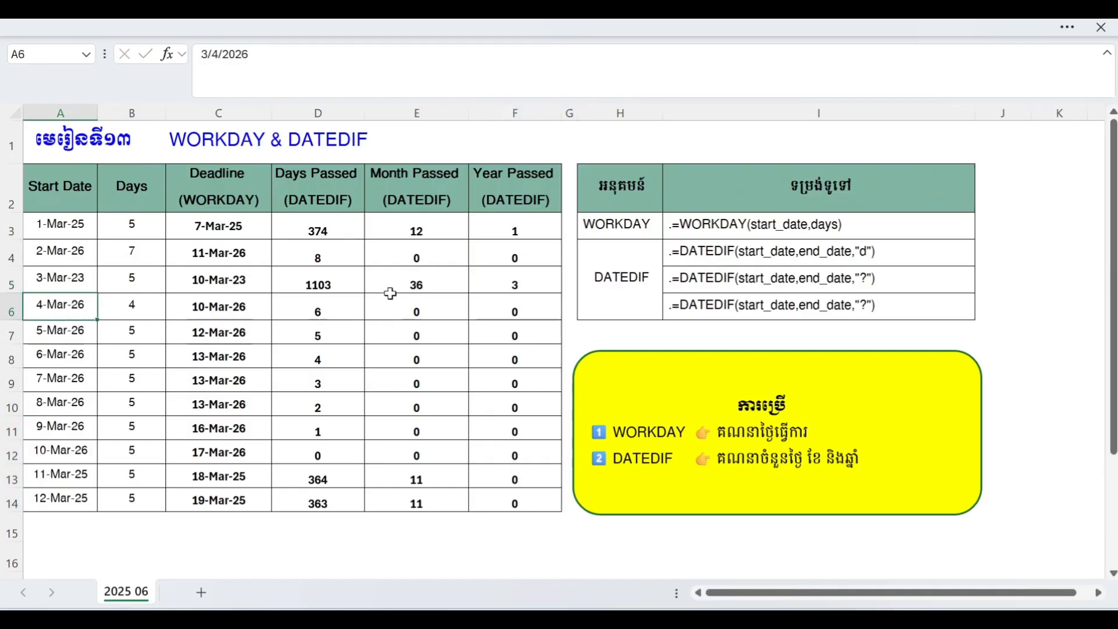